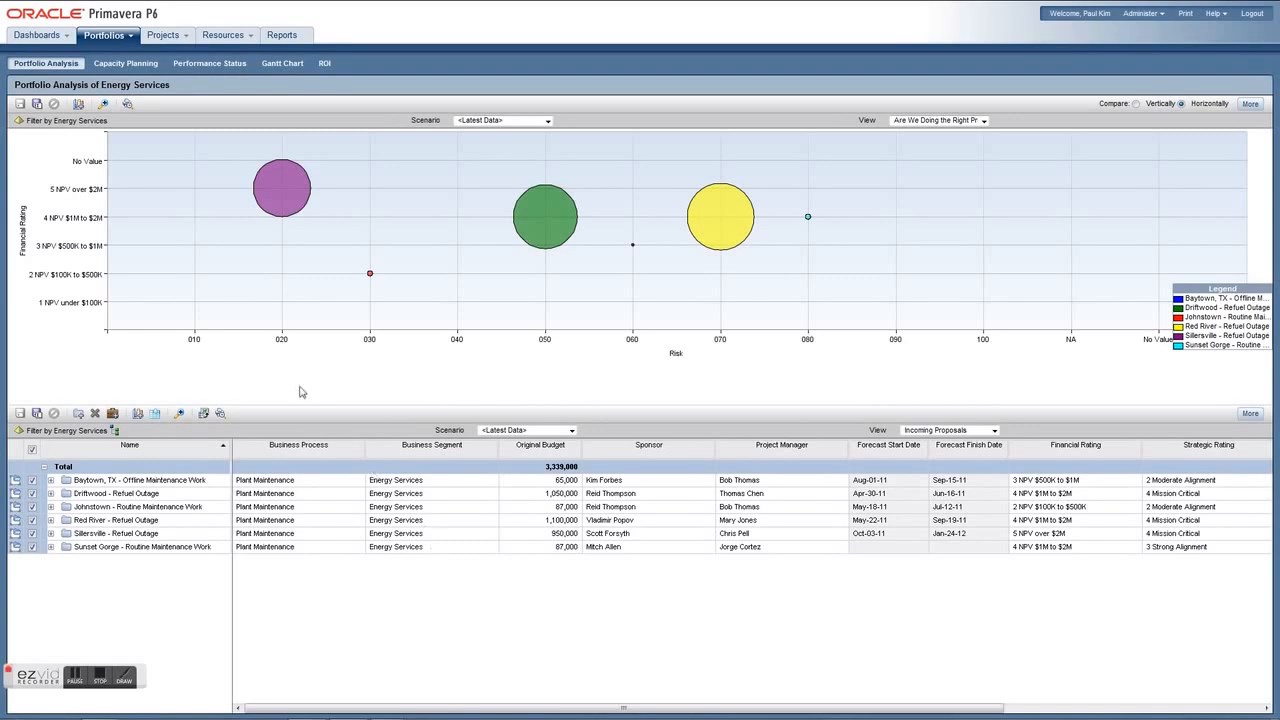
Step: In Capacity Planning, shift the Johnstown maintenance project's forecast bar about one month later and exclude the Engineer role from the chart
left_click(127, 66)
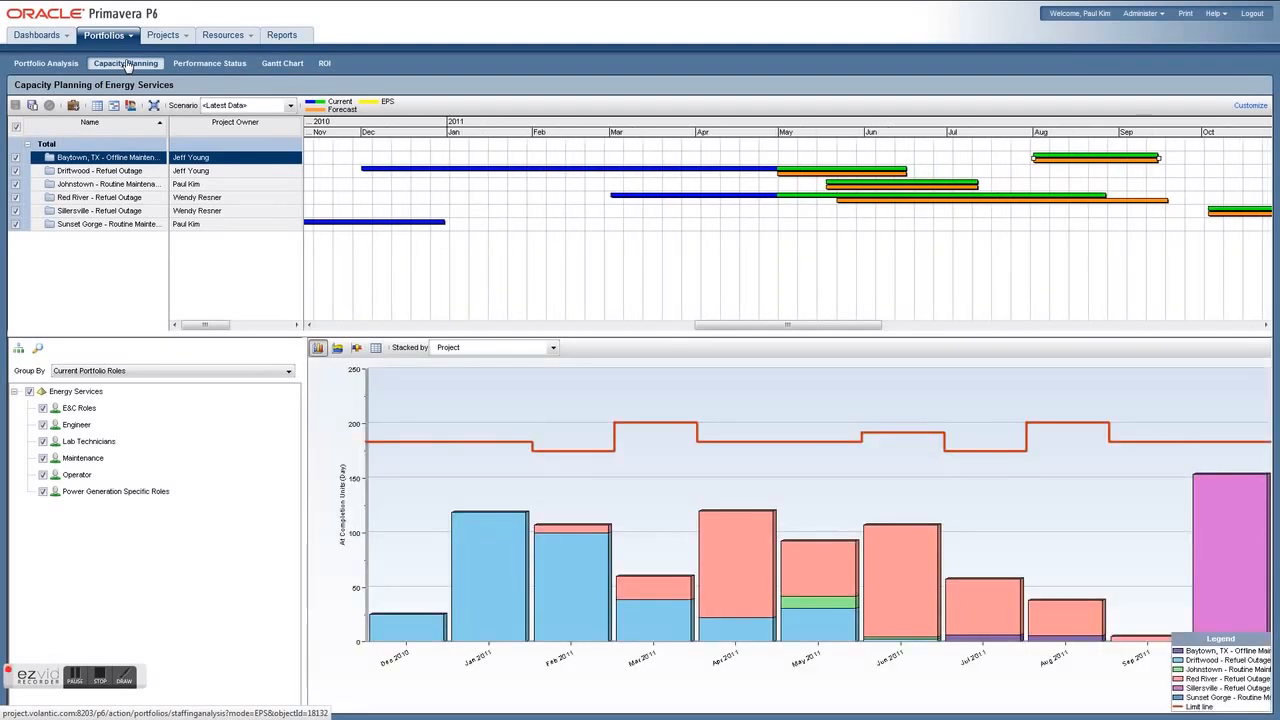
left_click_drag(722, 327, 766, 331)
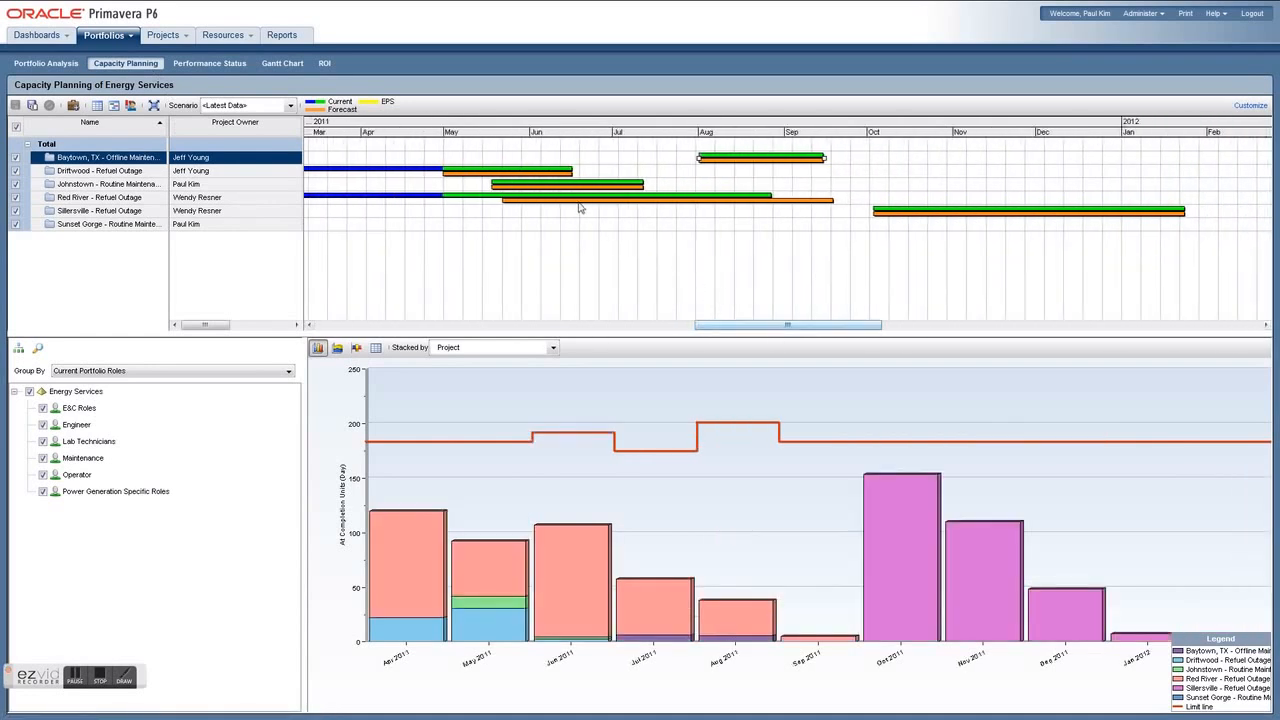
left_click_drag(578, 190, 660, 190)
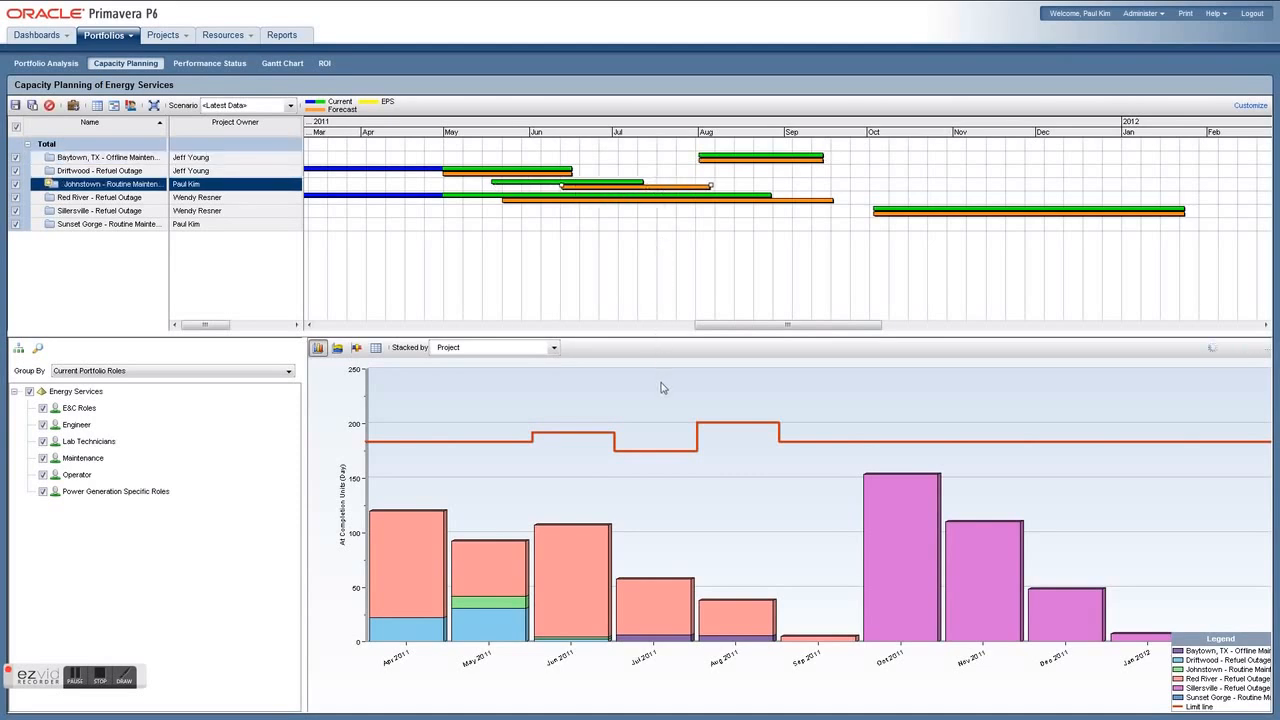
left_click(42, 425)
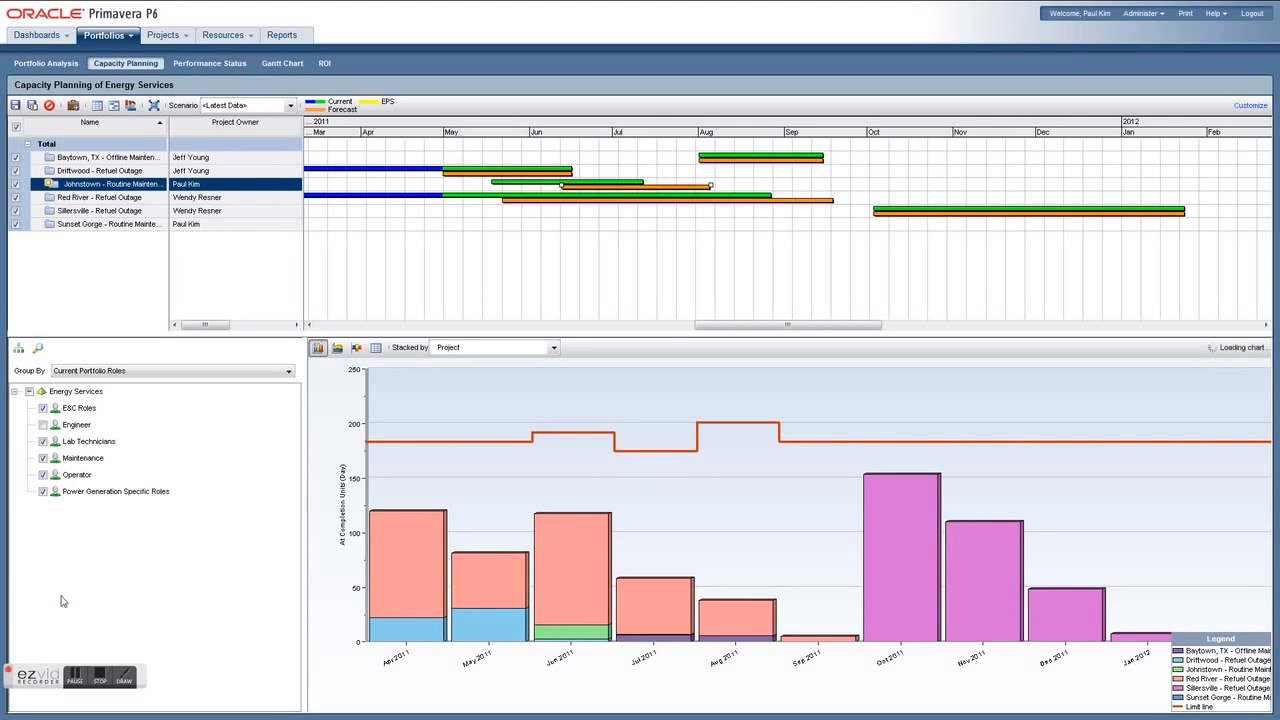
Step: Open the activities of the 4G Tablet Project under Product Program 2 in the enterprise project structure
left_click(72, 685)
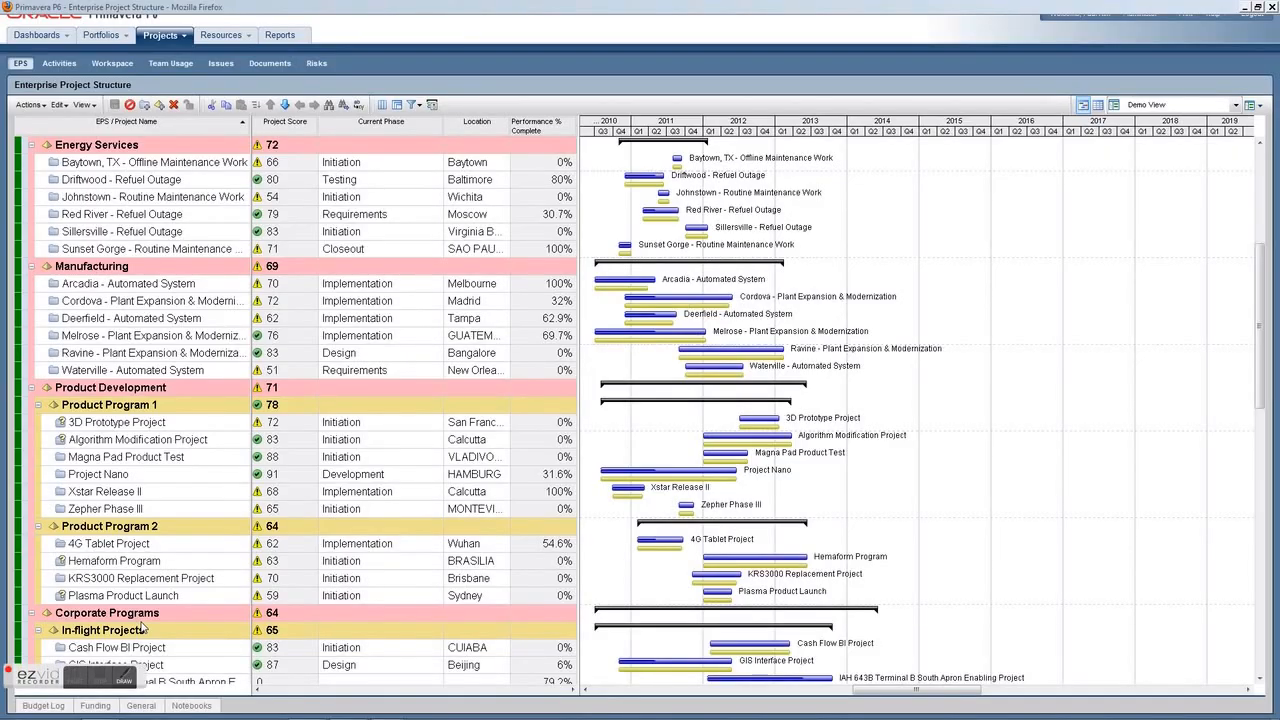
left_click(160, 549)
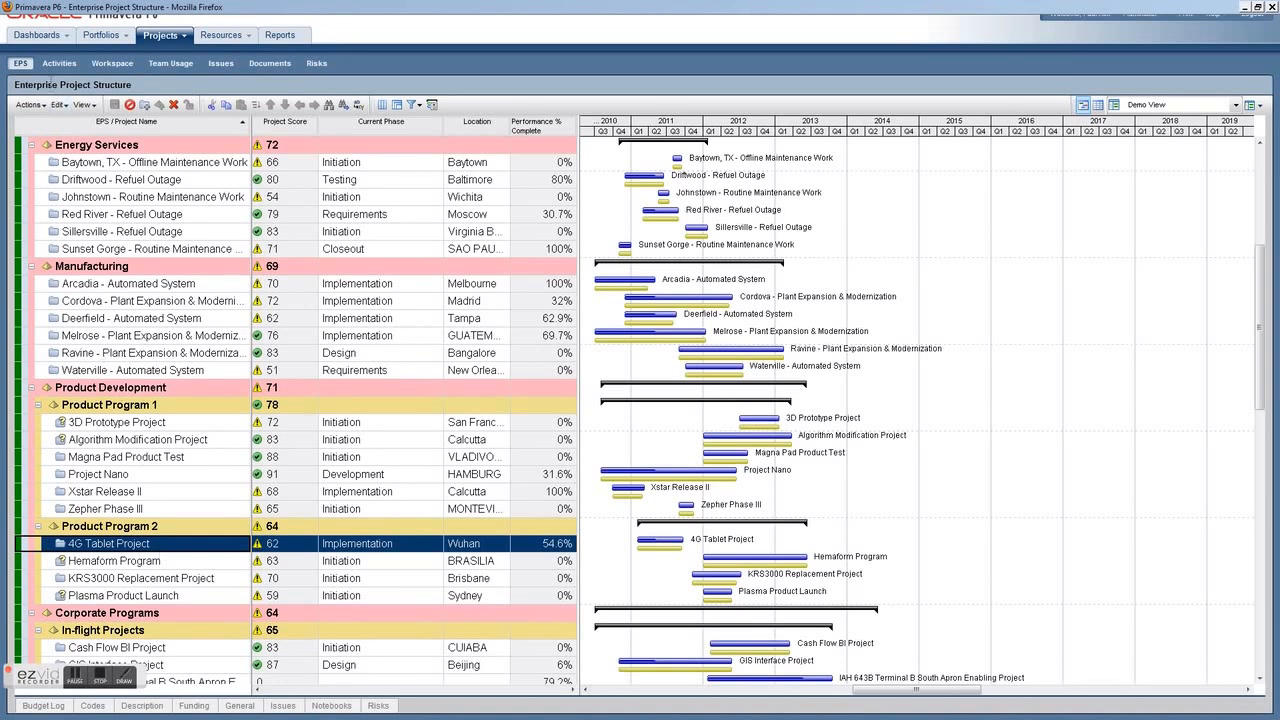
left_click(57, 66)
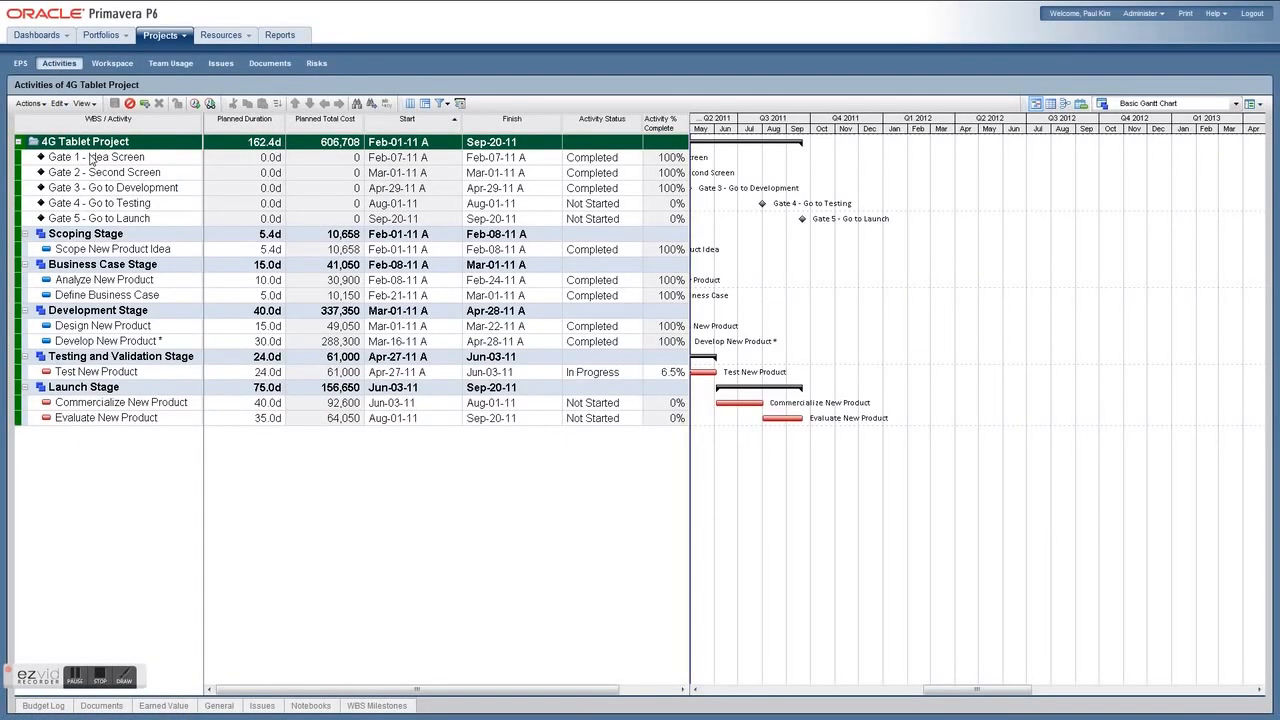
Step: Add four new activities below Evaluate New Product in the Launch Stage
left_click(104, 161)
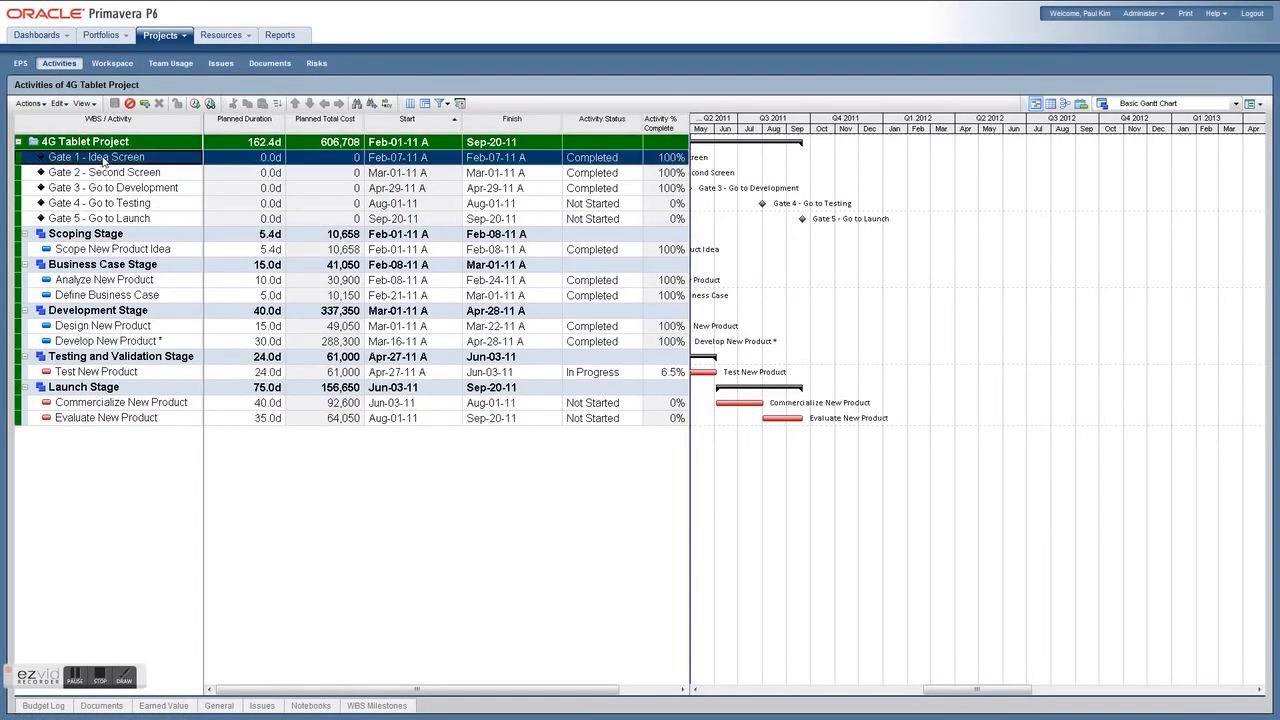
left_click(168, 252)
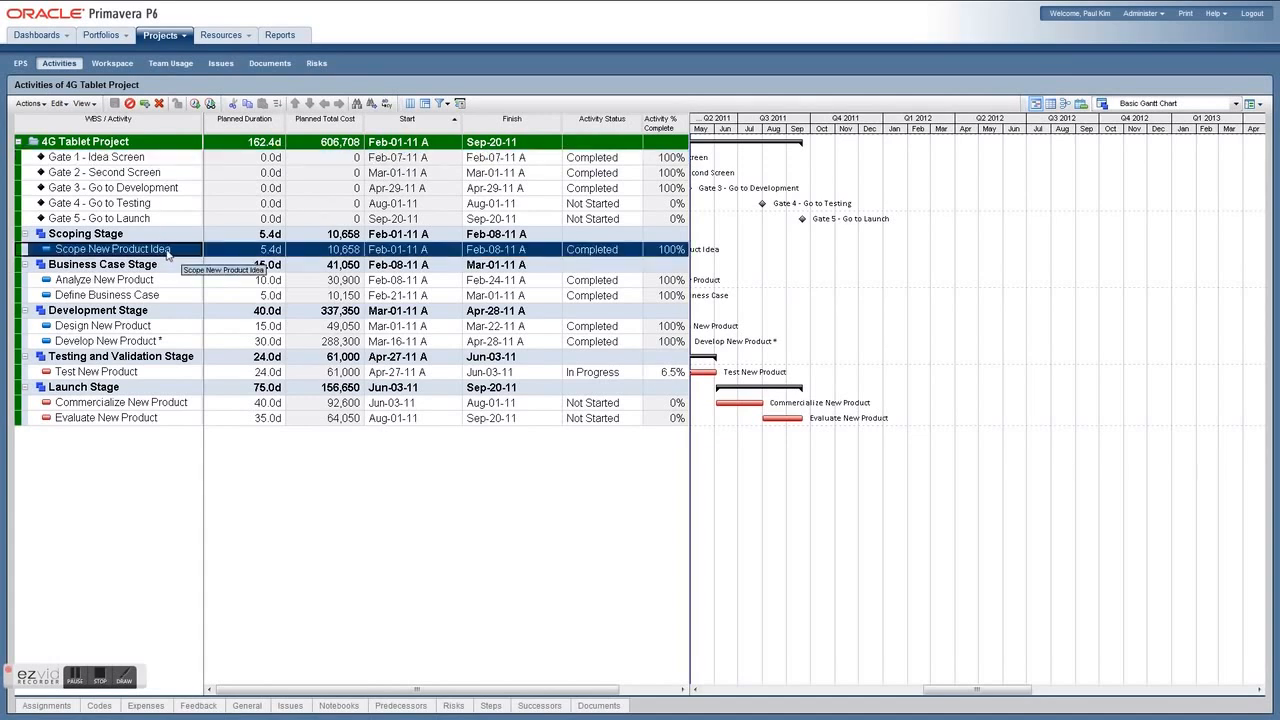
left_click(155, 424)
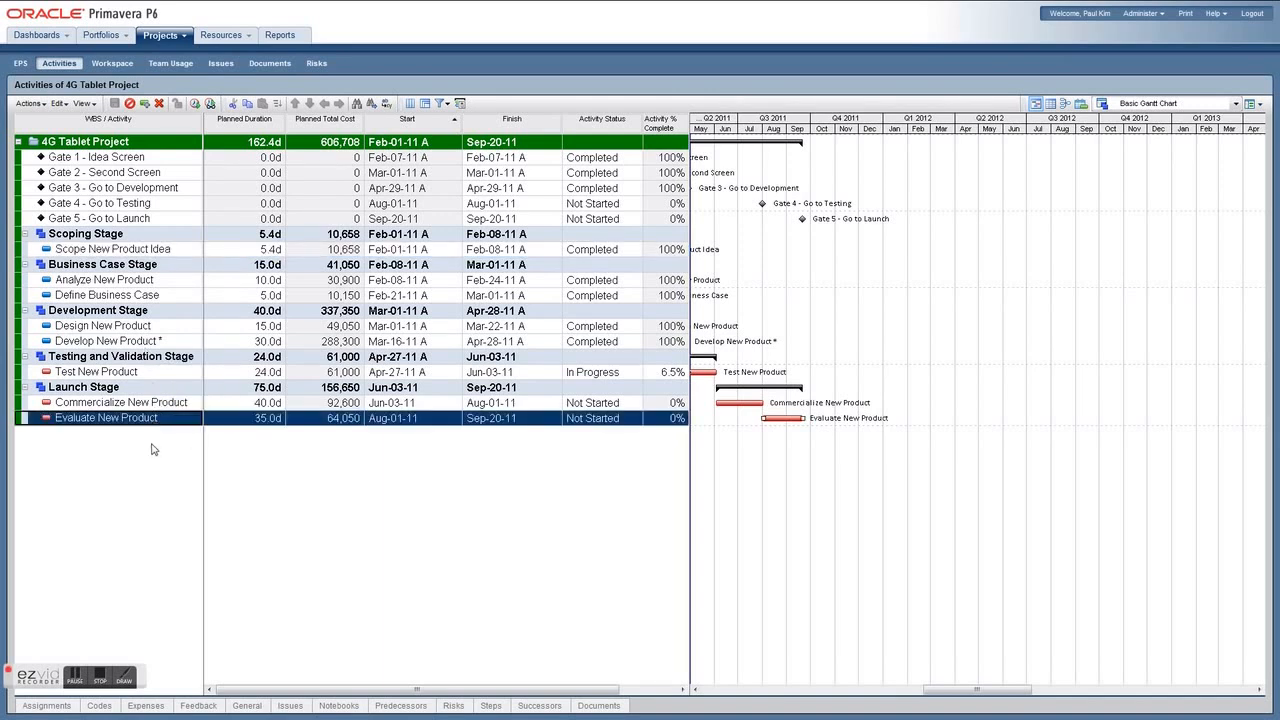
key("Insert")
key("Insert")
key("Insert")
key("Insert")
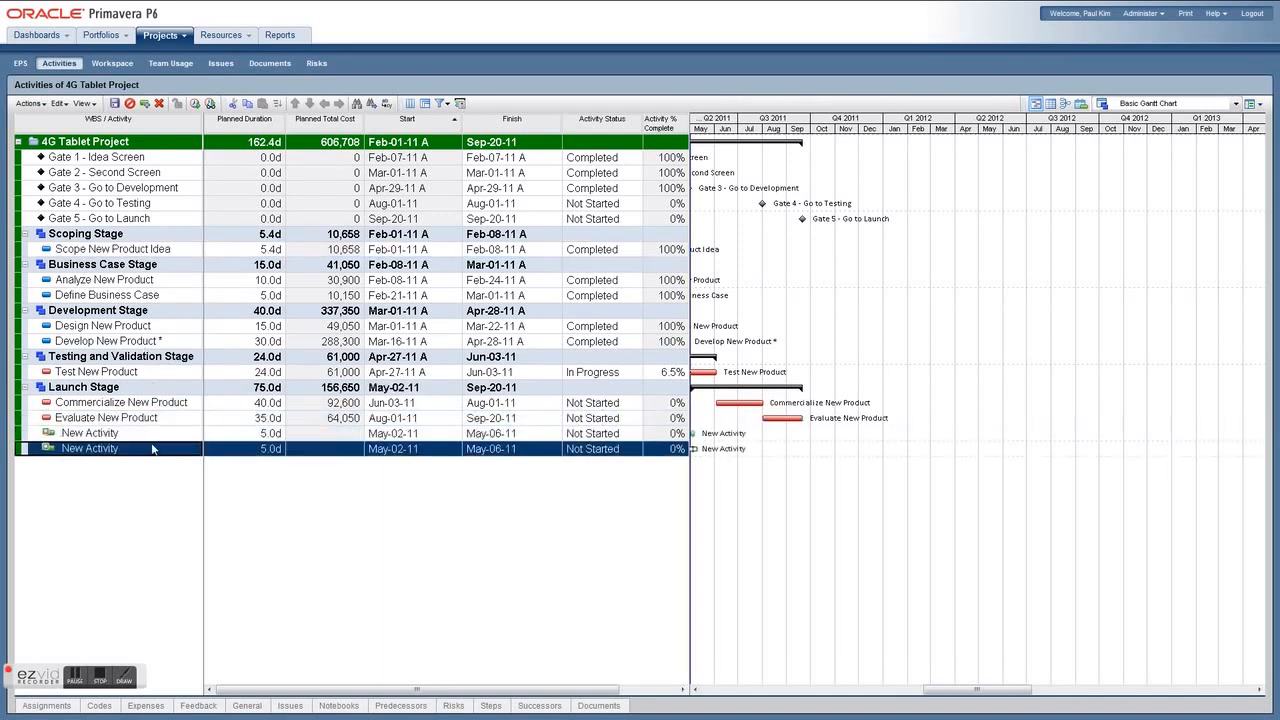
Step: Rename the first new activity as New Activity123 and set its finish date to May-20-11
left_click(155, 433)
left_click(155, 432)
type("123")
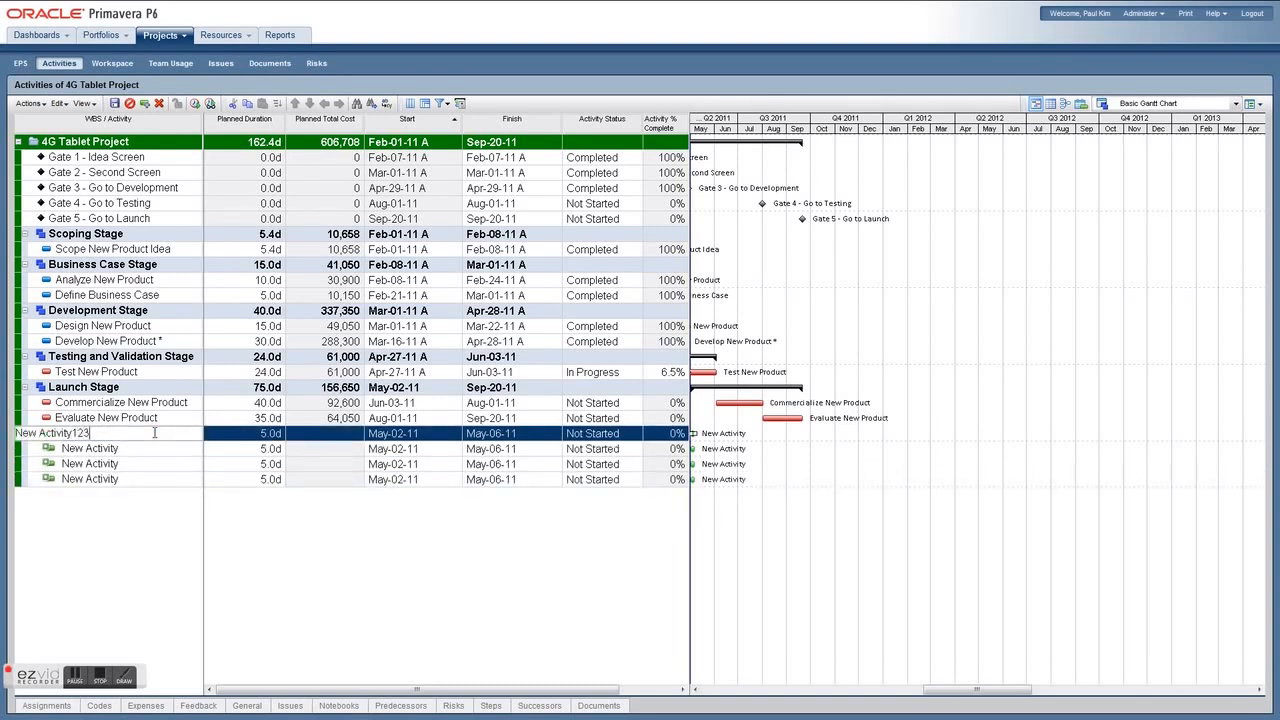
left_click(483, 440)
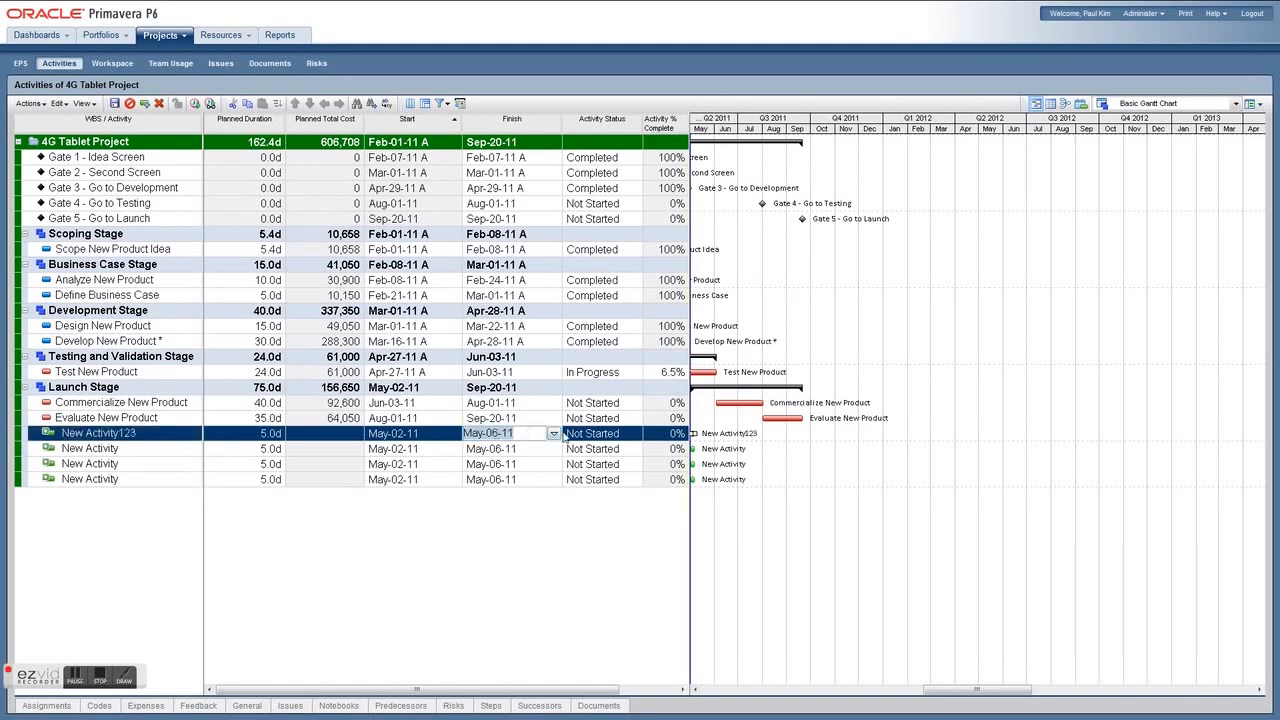
left_click(553, 433)
double_click(534, 502)
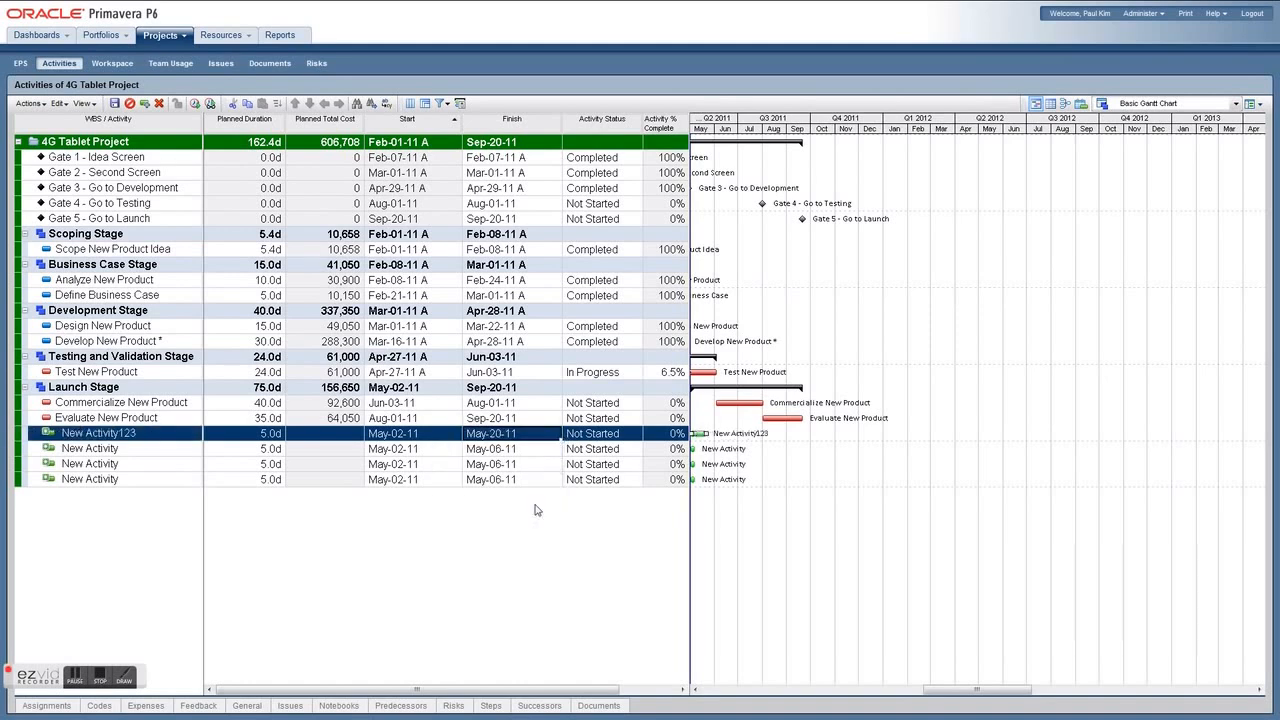
Step: Link the four new Launch Stage activities to each other in sequence
left_click(156, 478, "shift")
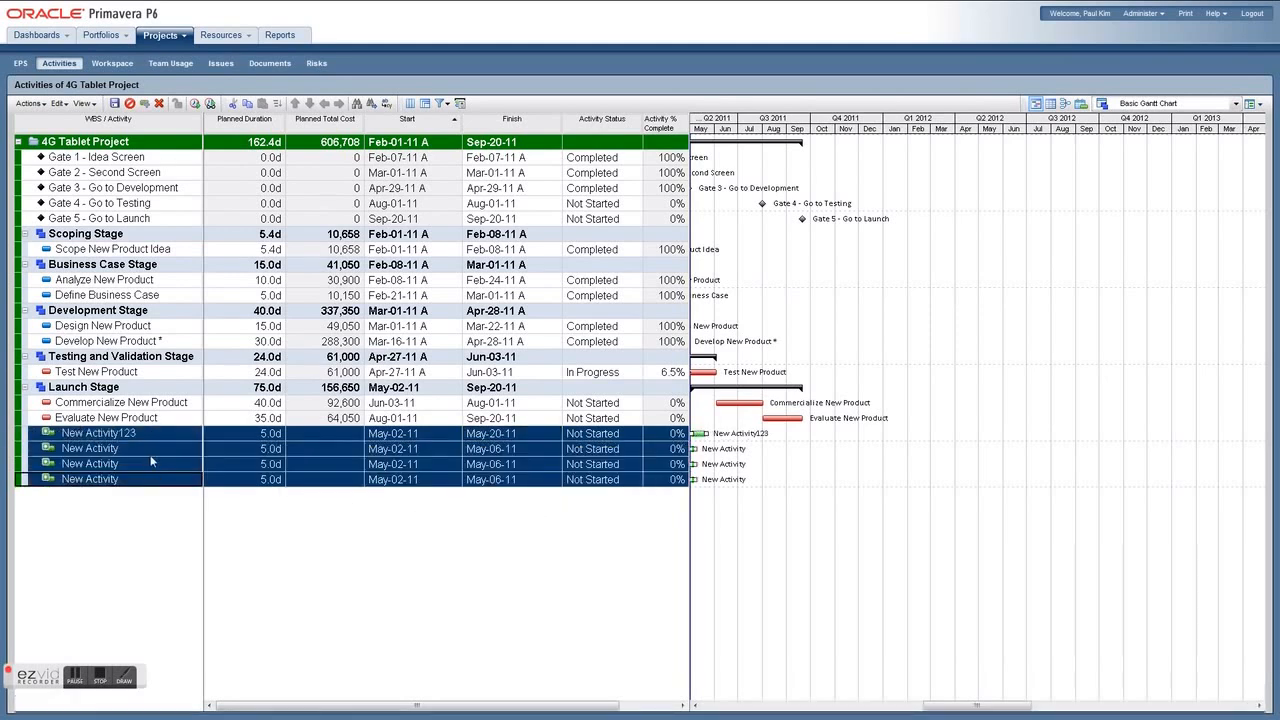
right_click(152, 455)
left_click(232, 516)
Step: Enable Schedule Preview for the project, saving the pending activity changes
left_click(211, 104)
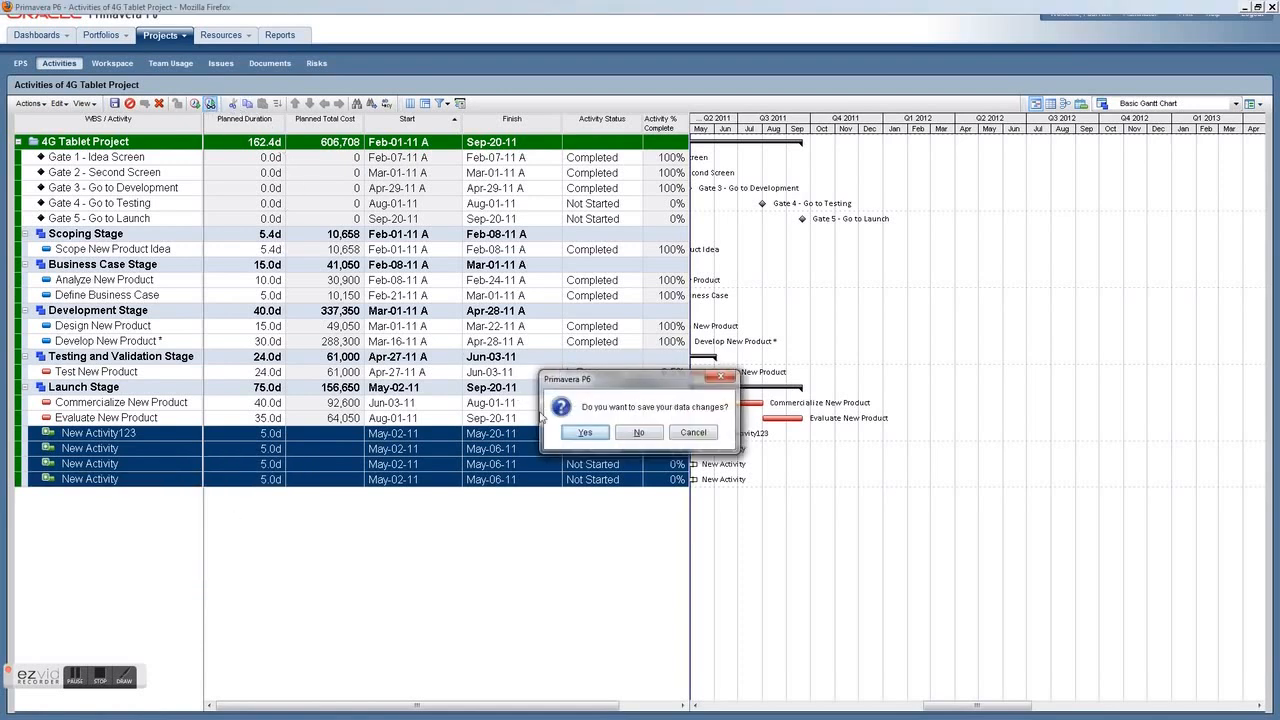
left_click(576, 435)
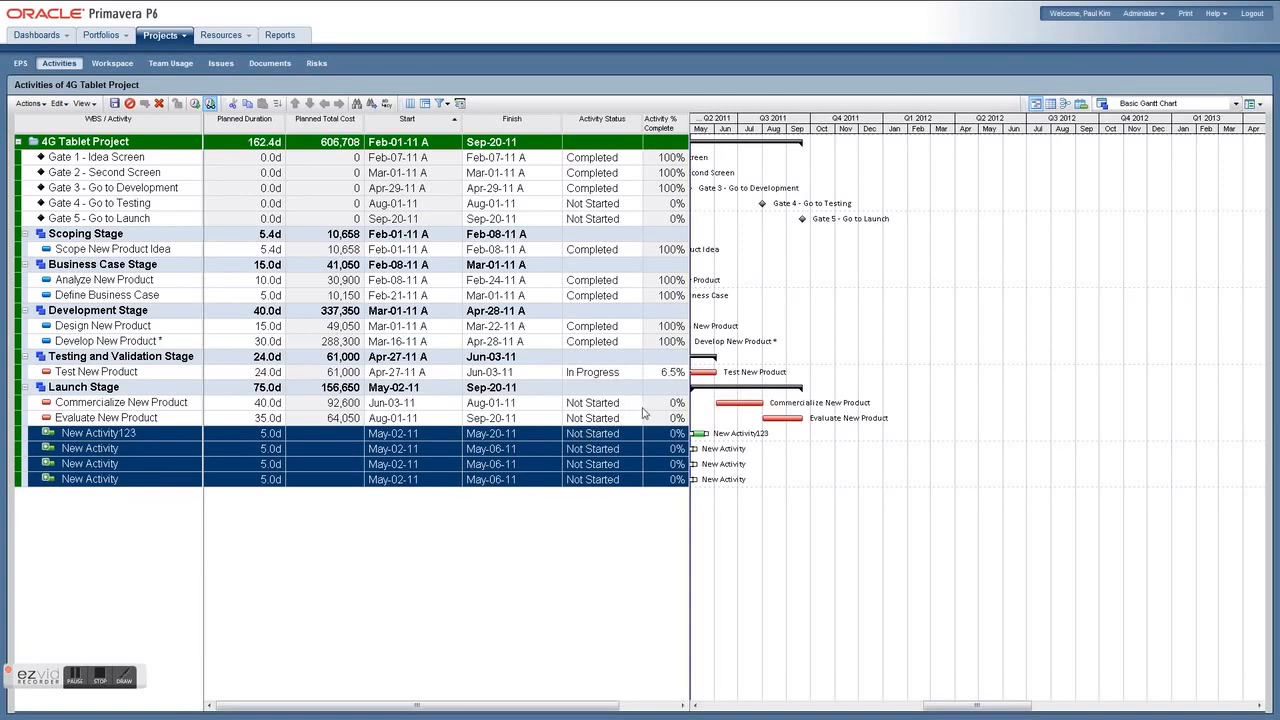
left_click(640, 433)
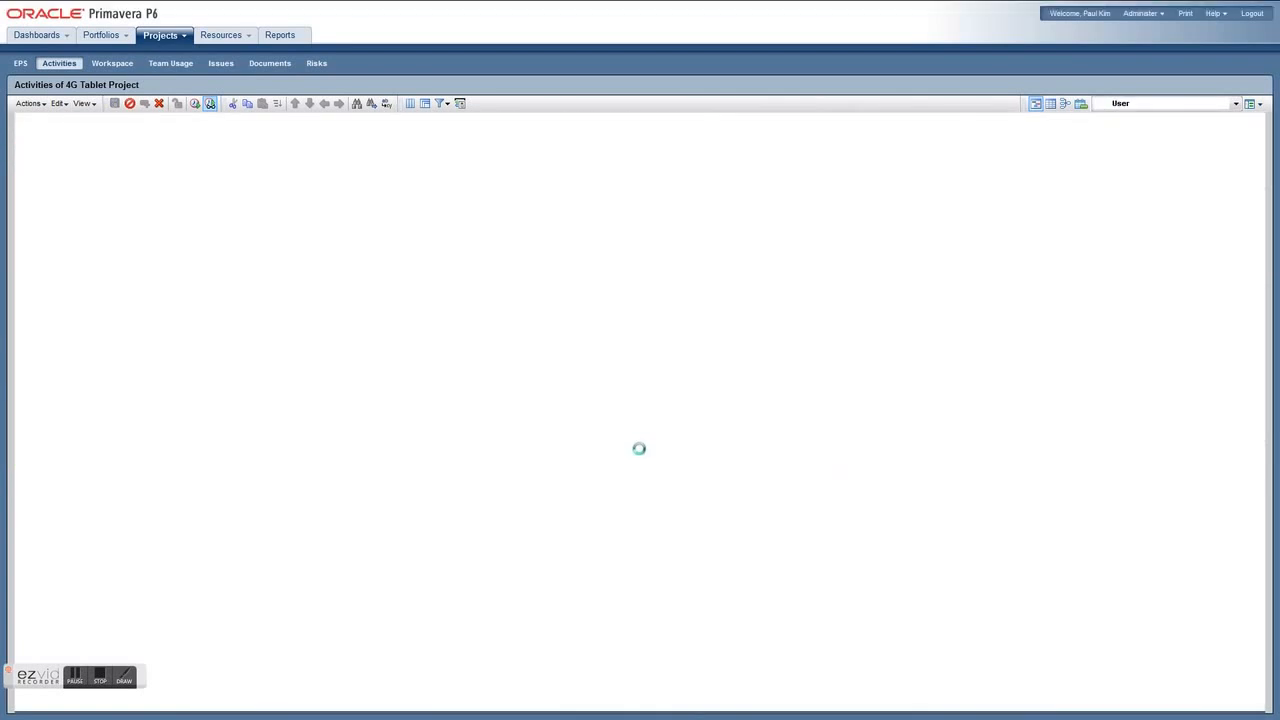
Step: Stretch the Gantt bars of New Activity123 to 36 days and of its first linked successor to 22 days
left_click(699, 405)
left_click_drag(699, 405, 754, 419)
left_click(734, 419)
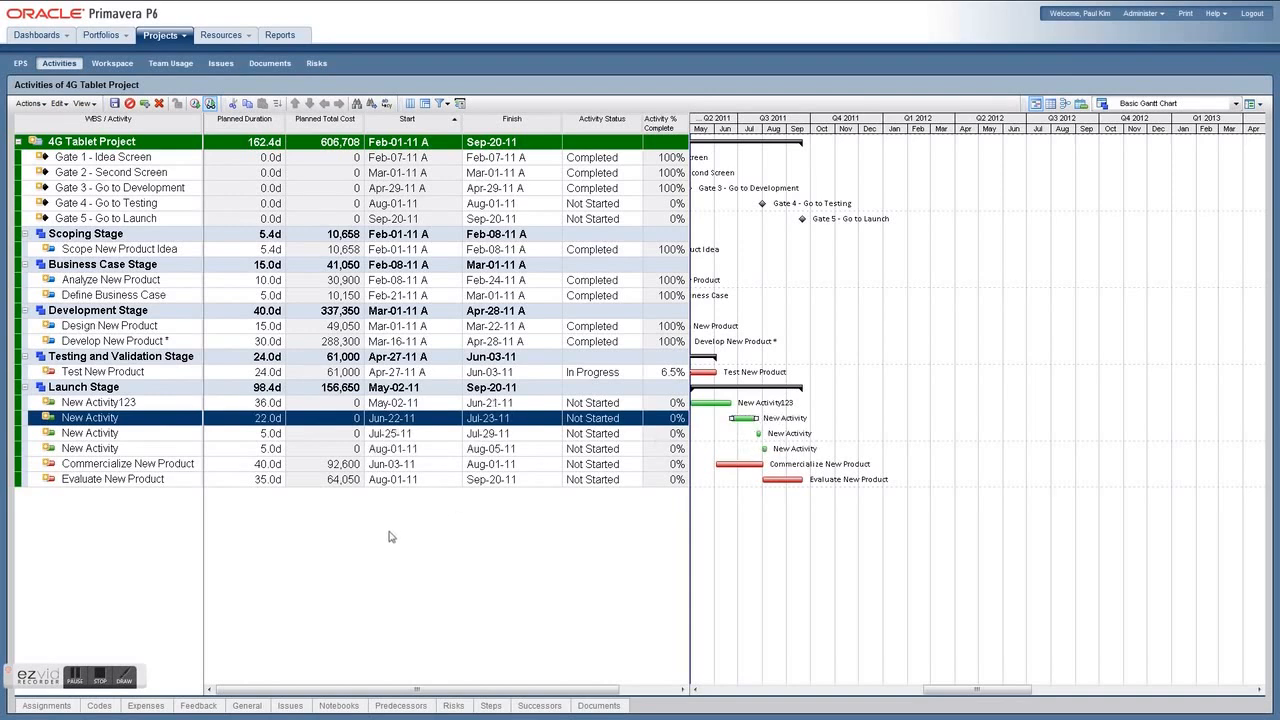
Step: Set the planned duration of New Activity123's first successor to 40 days in its General details
left_click(246, 706)
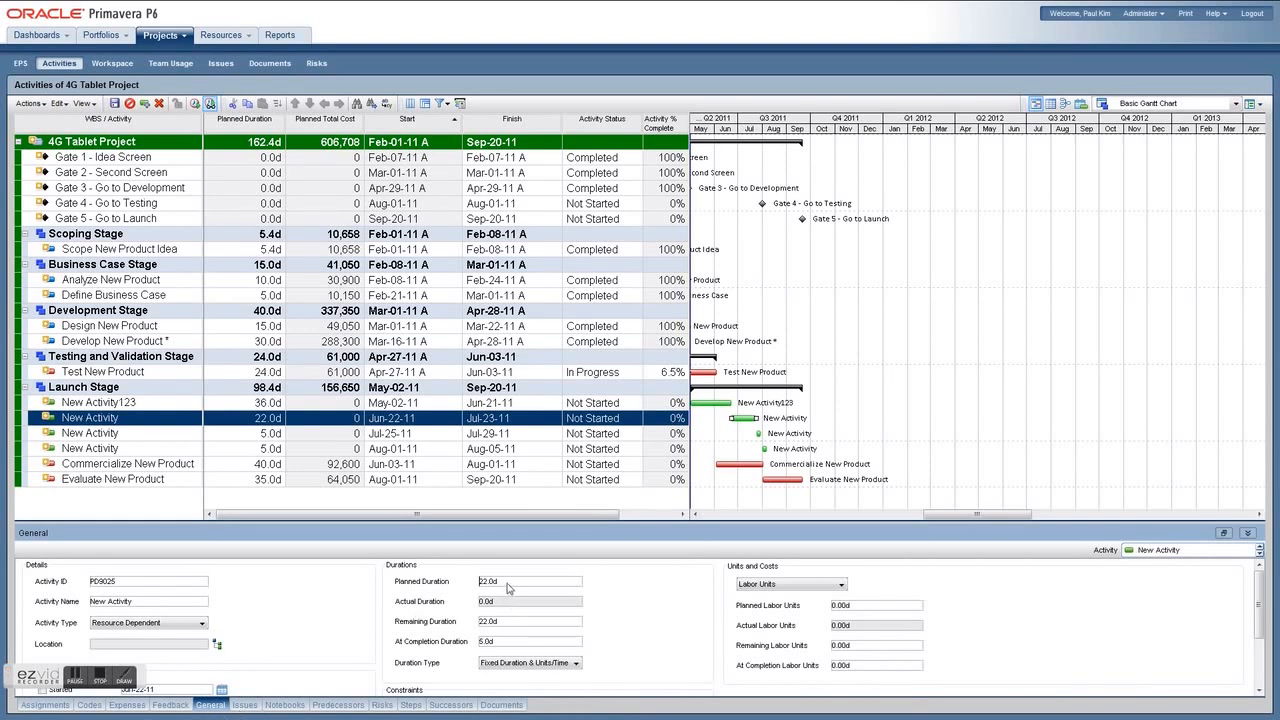
left_click_drag(507, 588, 467, 585)
type("40")
key("Return")
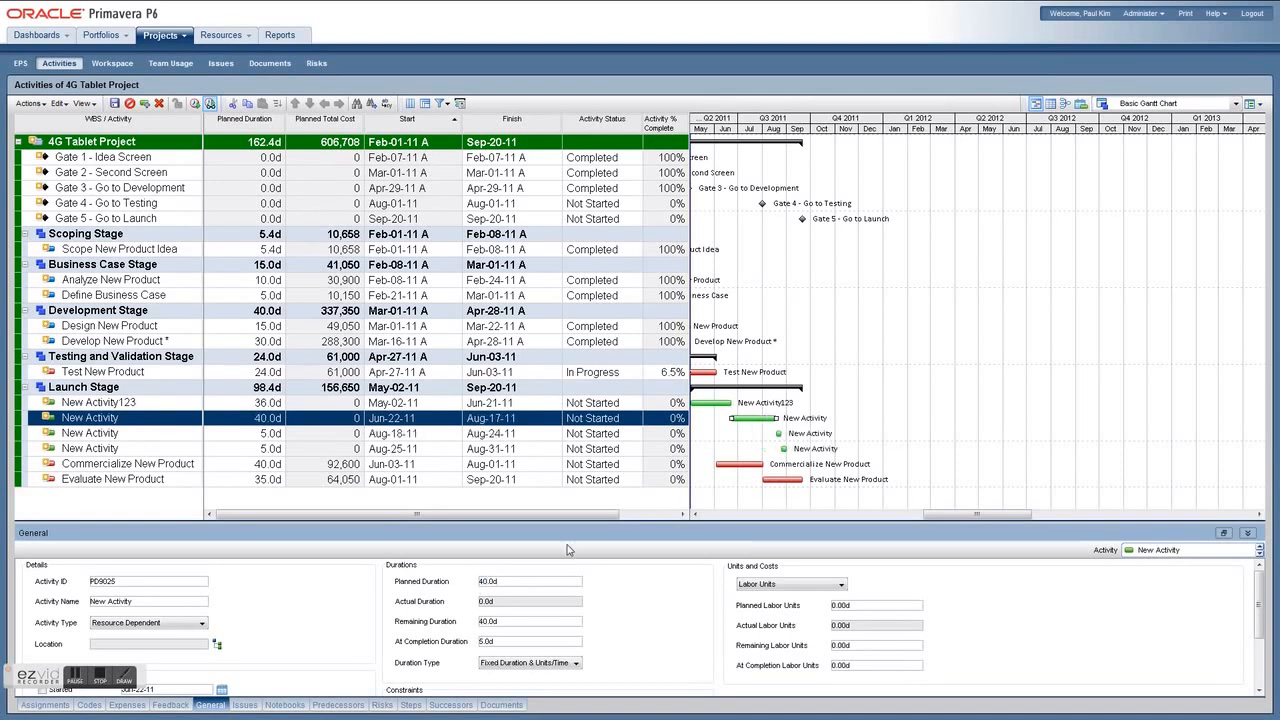
left_click(1245, 534)
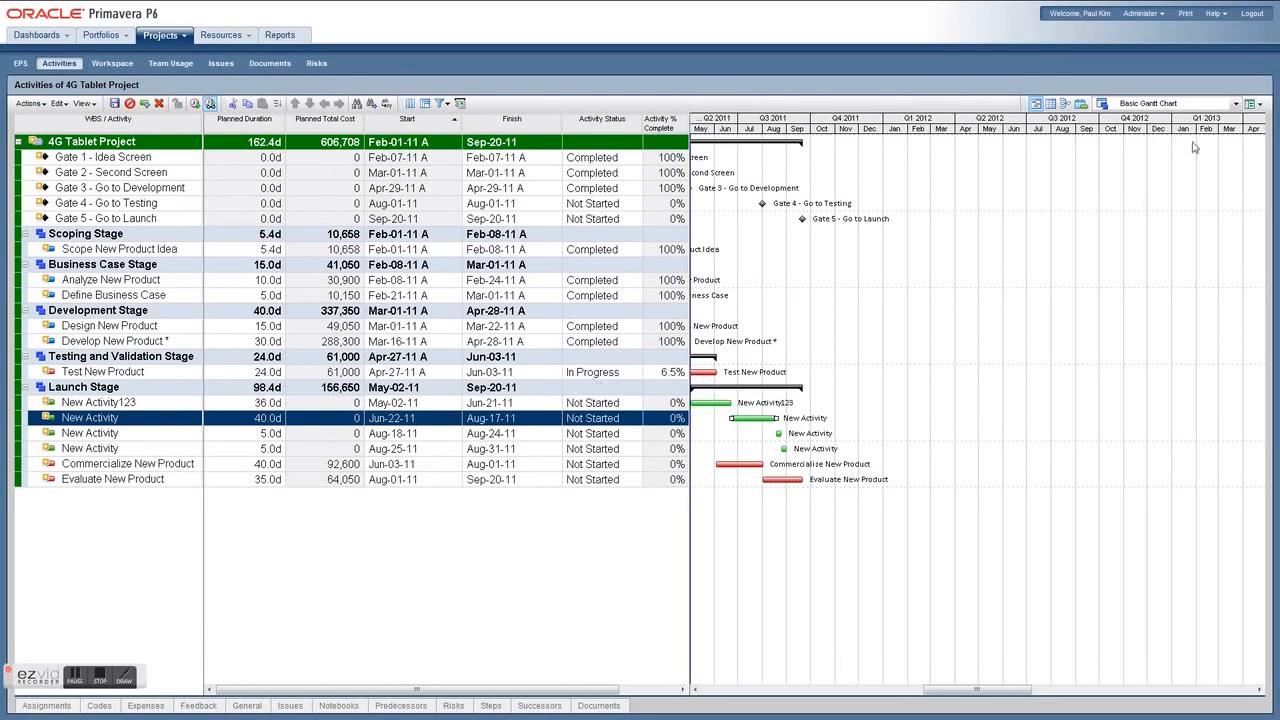
Step: Switch to the Cross-project Impacts 2 view without saving the duration changes, and examine the new activities' links from May 2011
left_click(1236, 104)
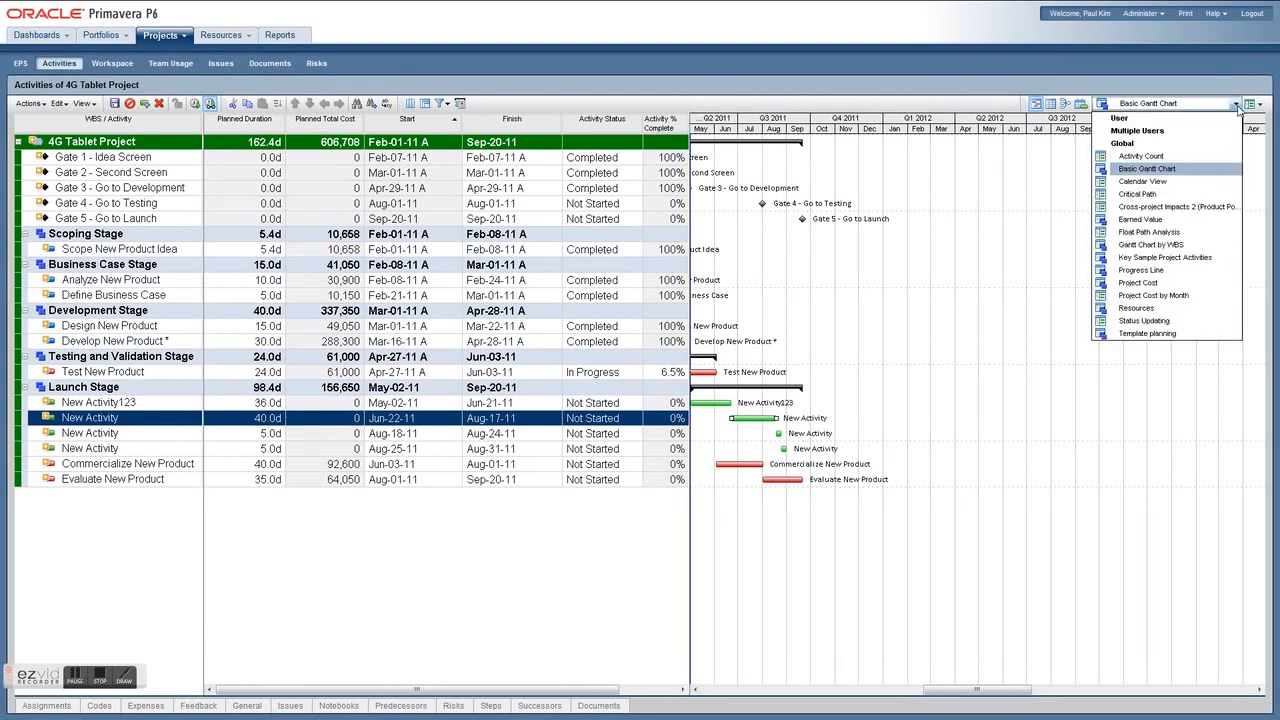
left_click(1210, 207)
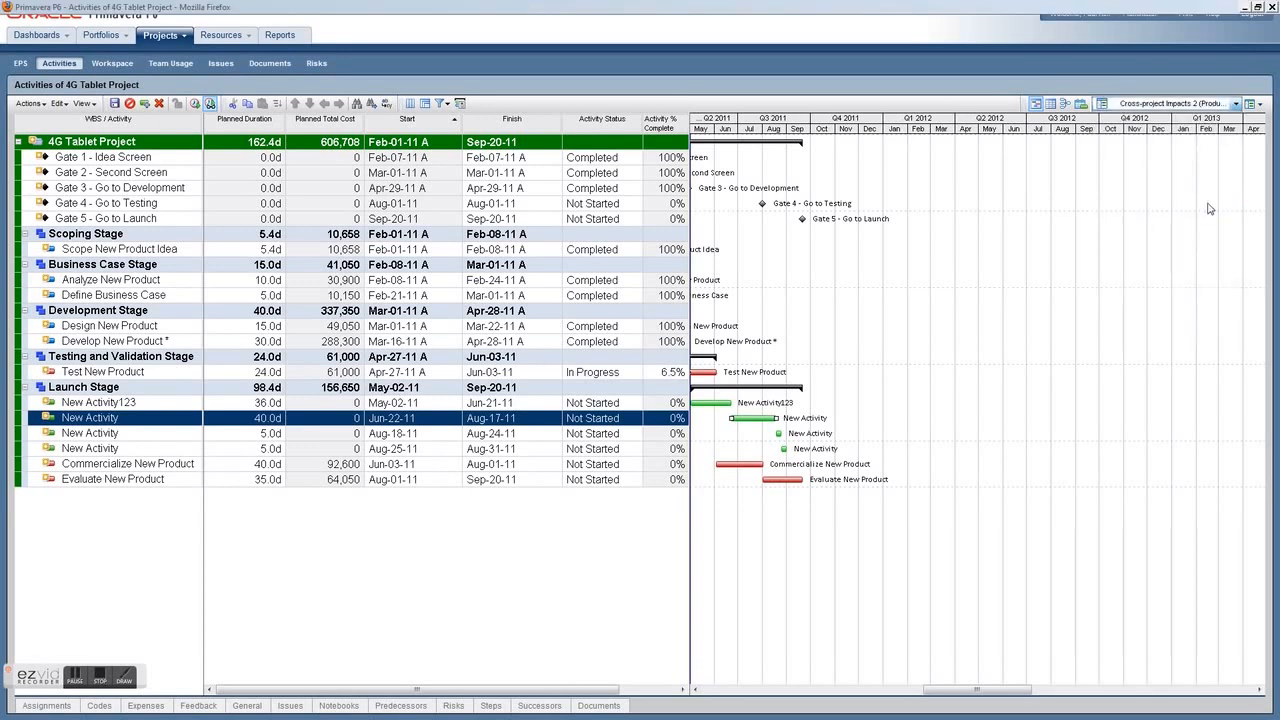
left_click(632, 425)
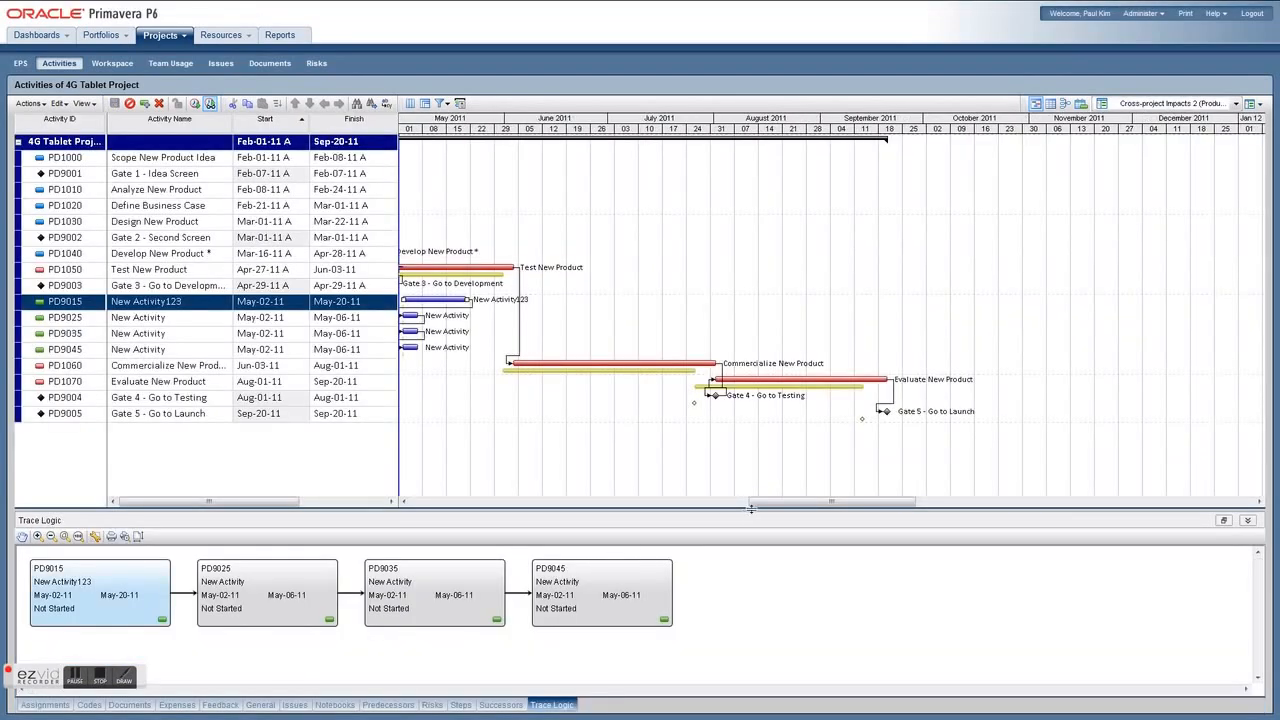
left_click_drag(766, 508, 737, 508)
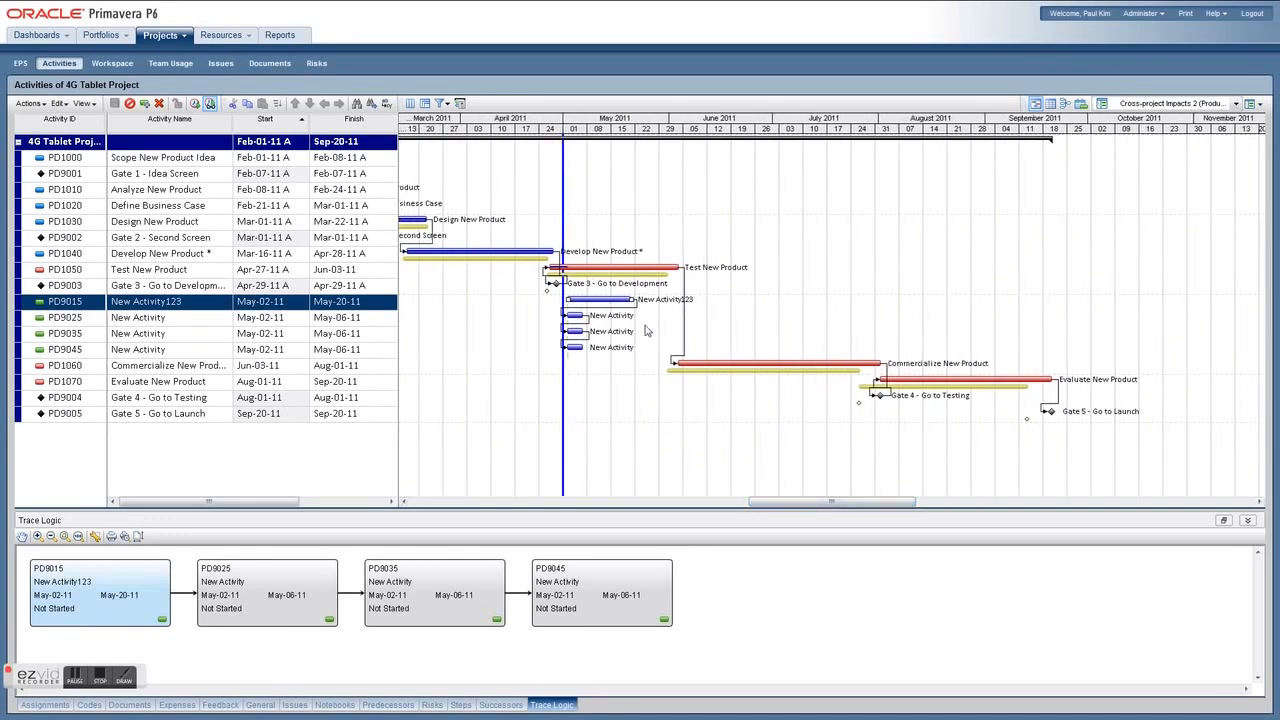
Step: Run Check Schedule with all checks enabled and their preset targets, and examine the report's check summary before closing it
left_click(34, 104)
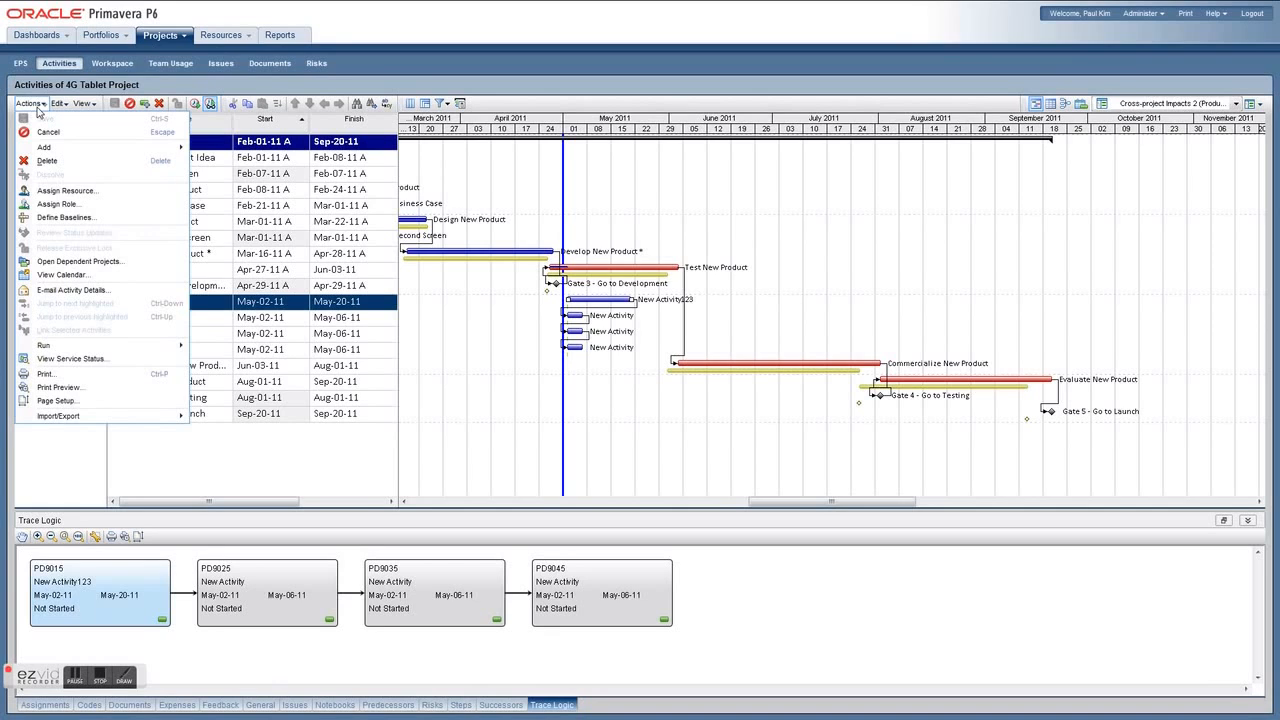
mouse_move(128, 347)
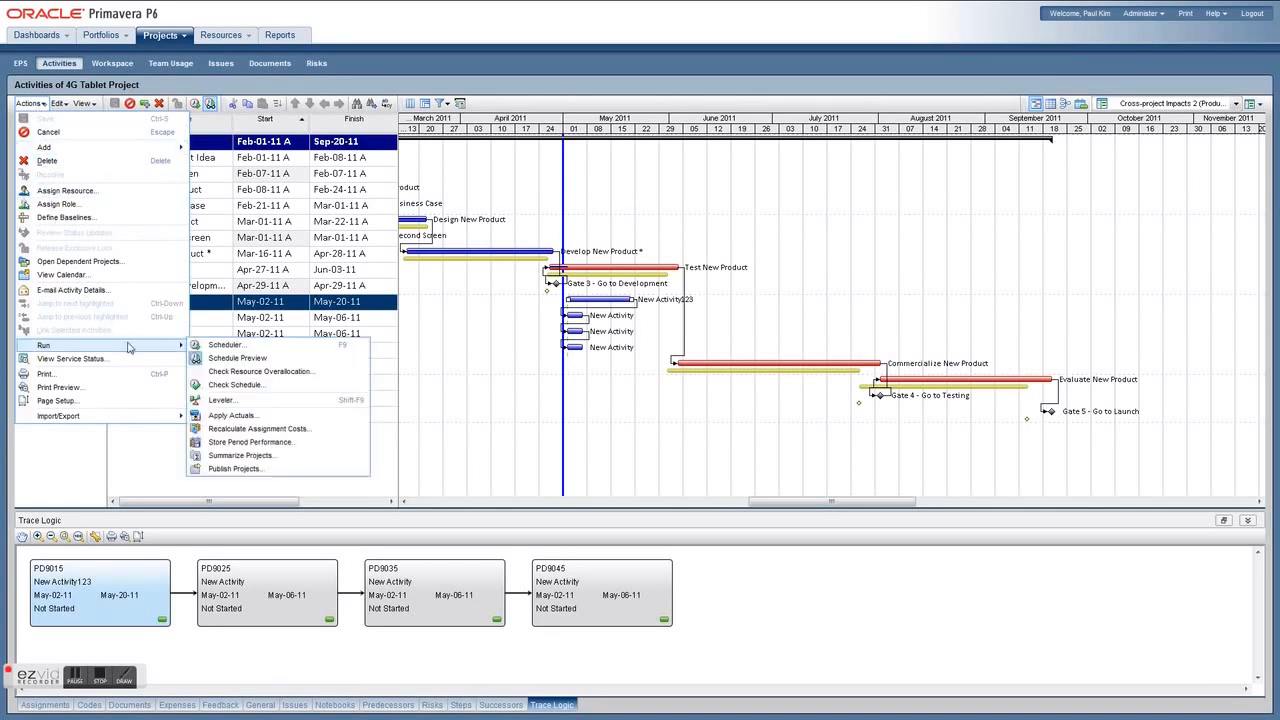
left_click(310, 387)
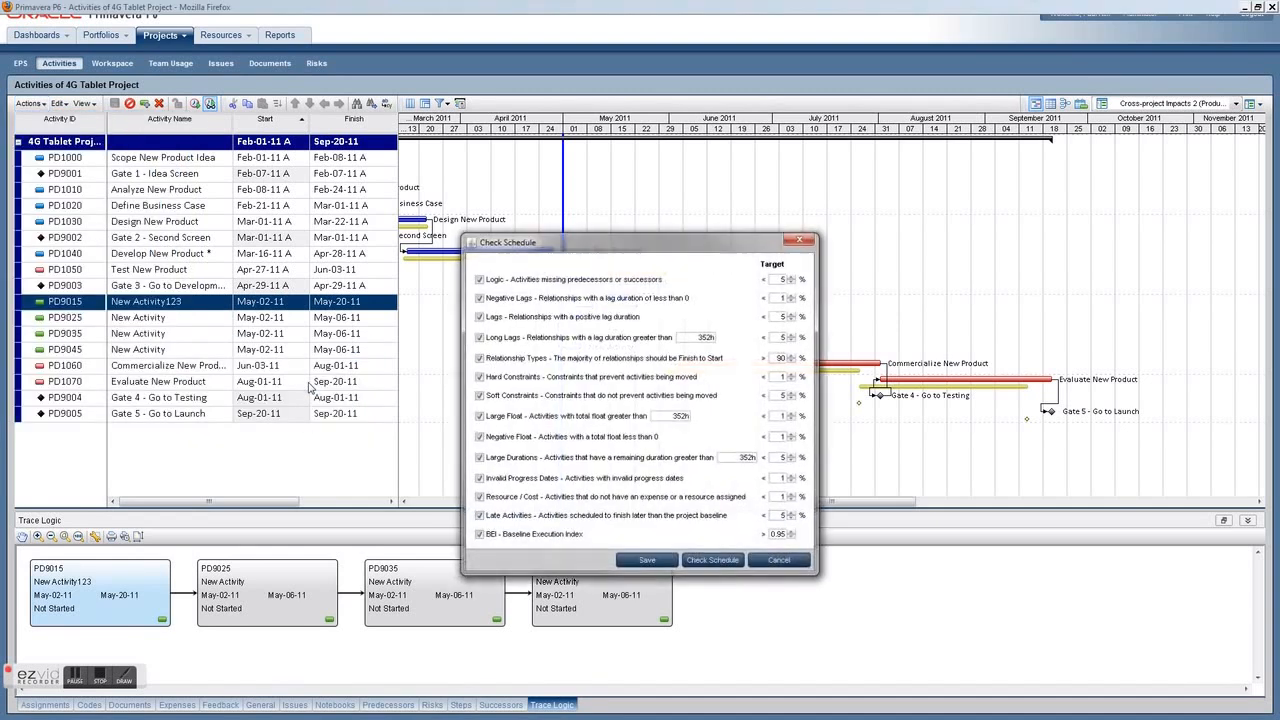
left_click(700, 563)
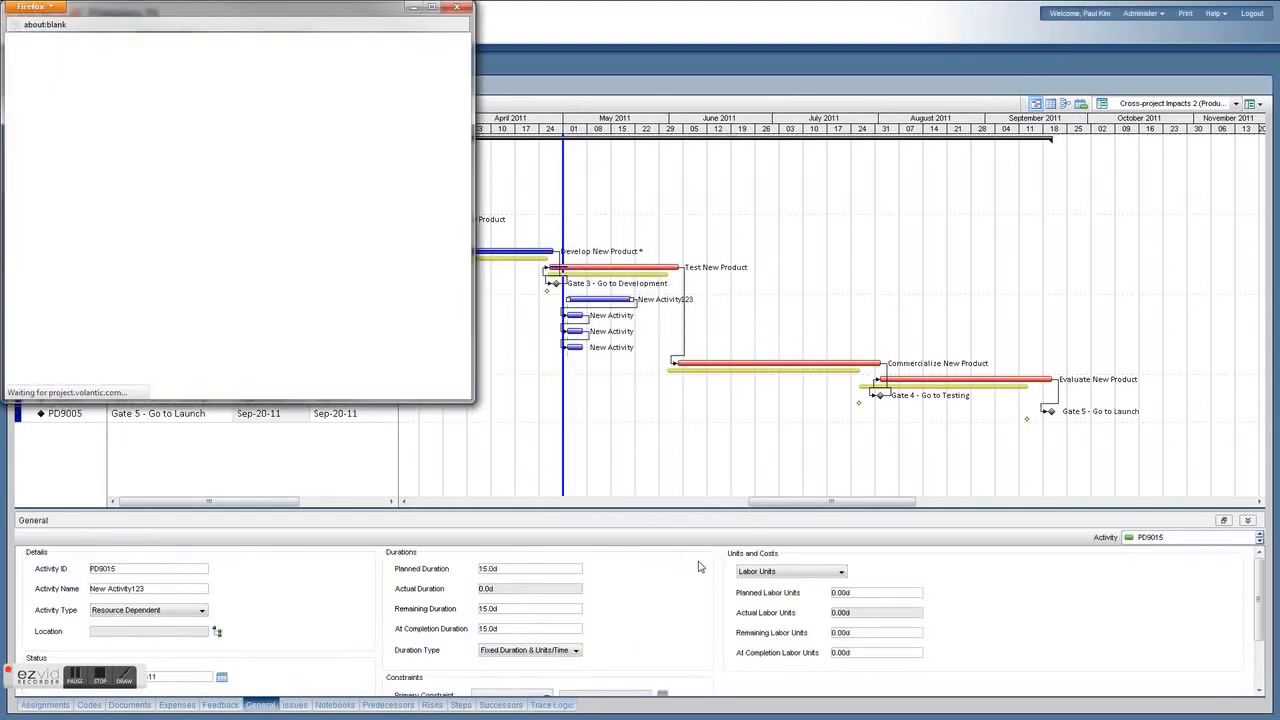
left_click_drag(474, 399, 660, 510)
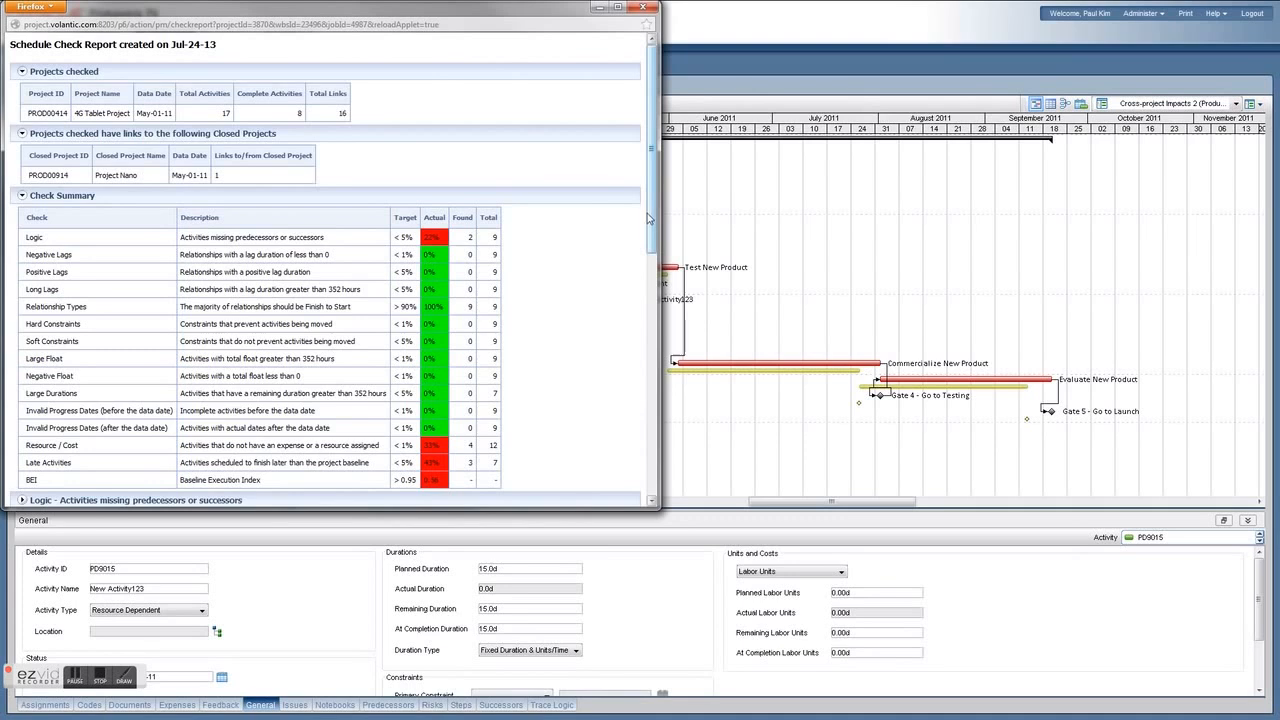
scroll(655, 218, "down", 2)
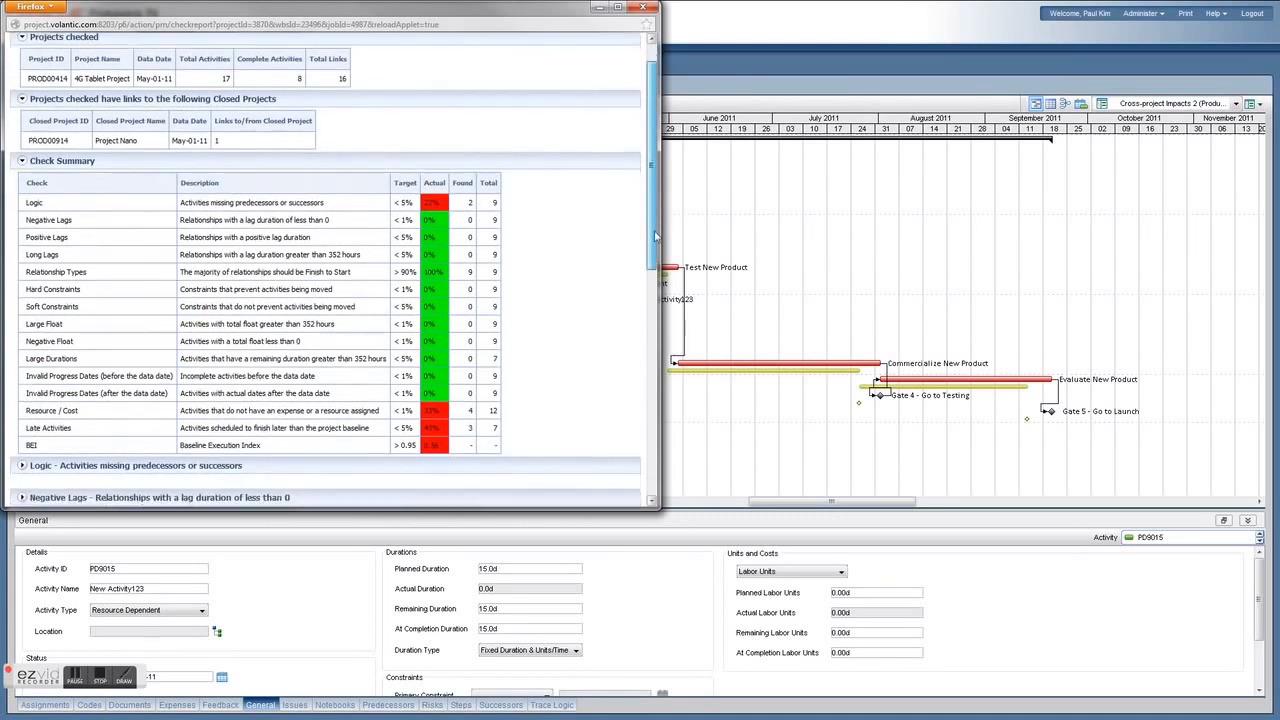
left_click(651, 12)
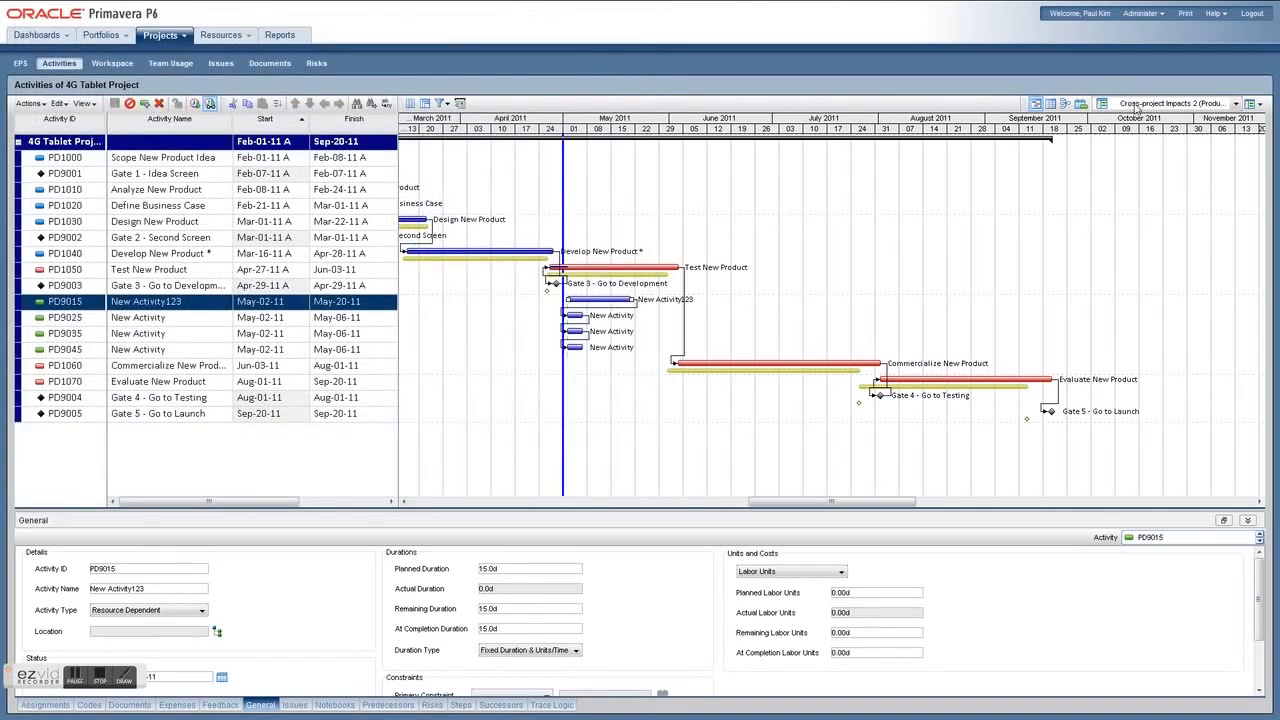
Step: Return to the Basic Gantt Chart view and select New Activity123 in the Launch Stage
left_click(1137, 105)
left_click(1160, 171)
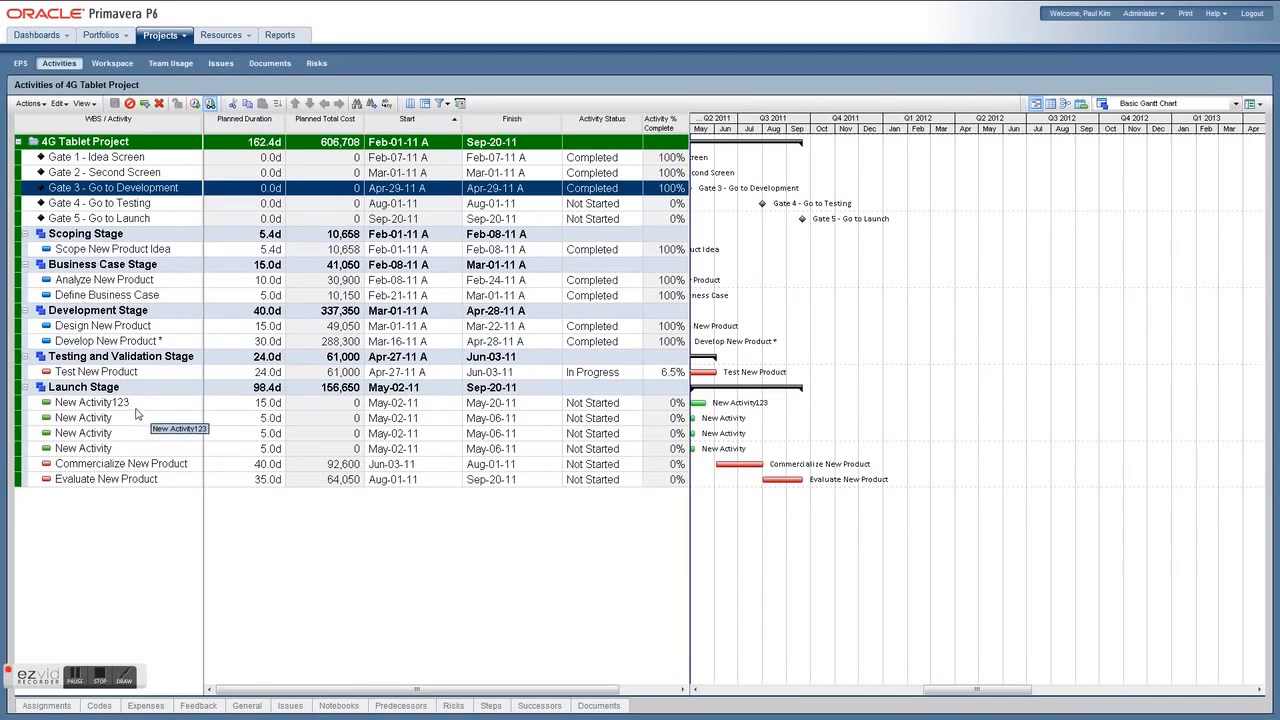
left_click(137, 405)
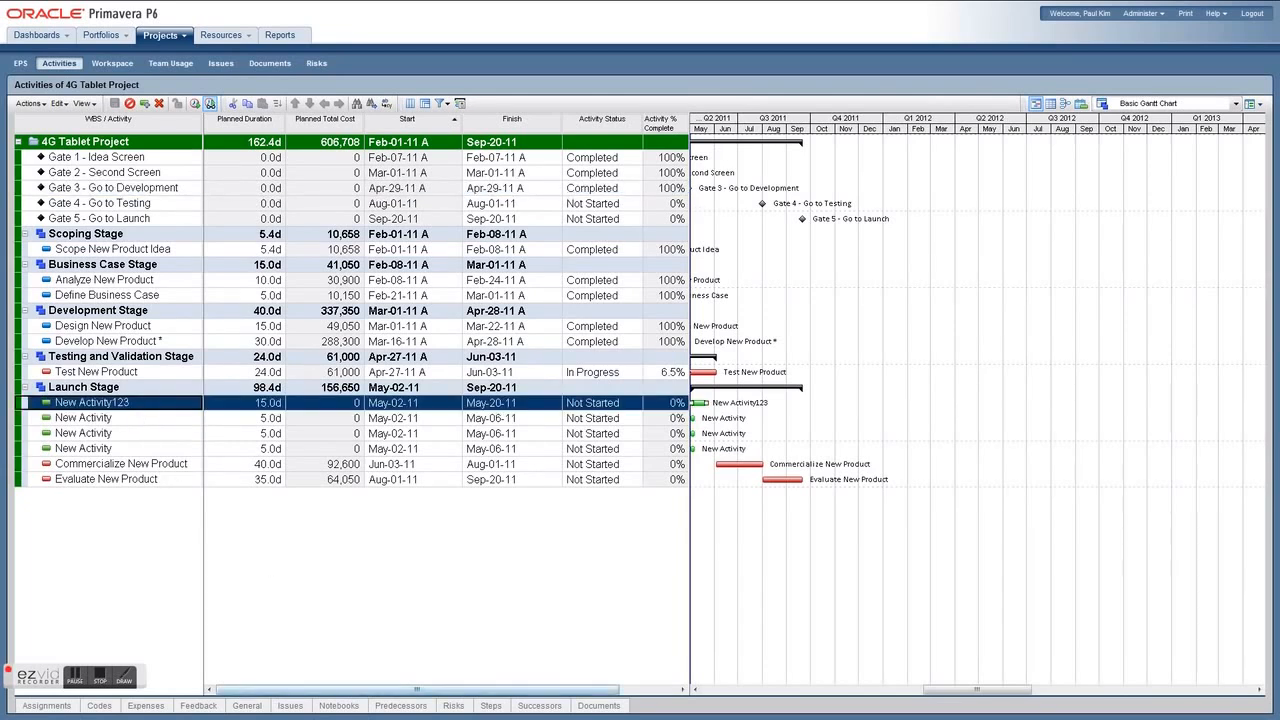
Step: Start a resource request in New Activity123's assignments with Trades as the primary role and 2 - Expert proficiency
left_click(47, 706)
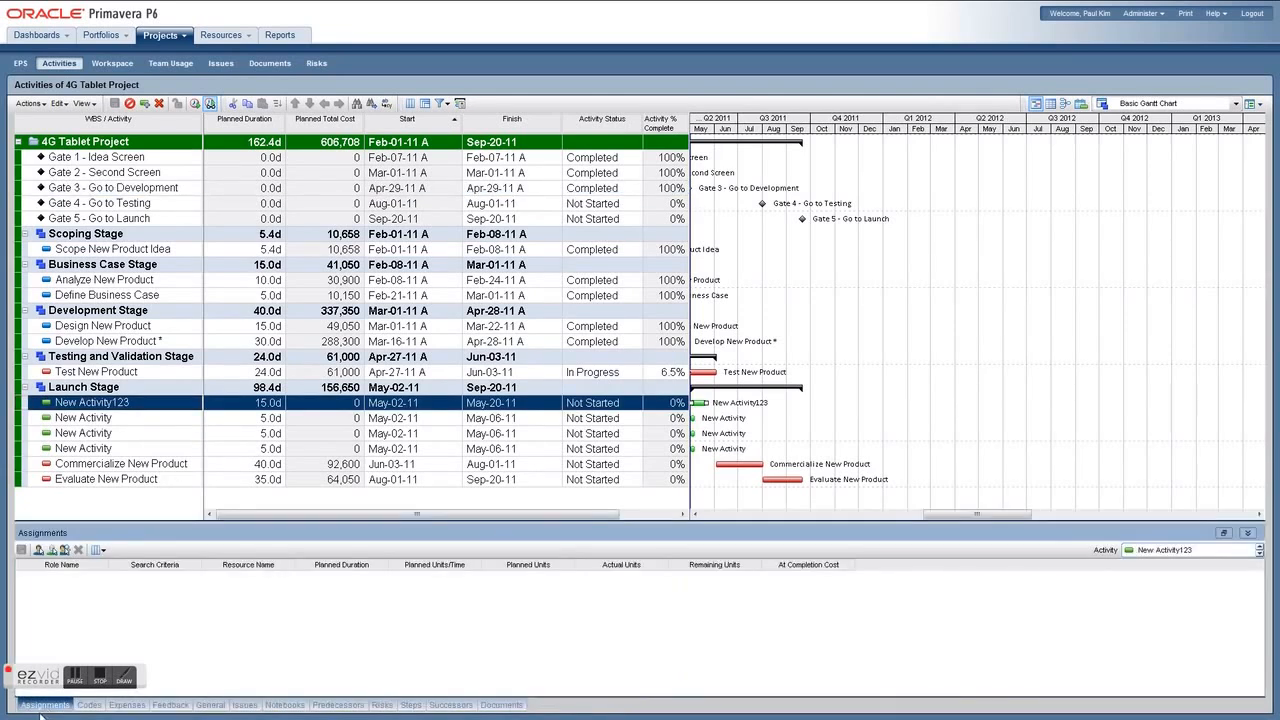
left_click(64, 551)
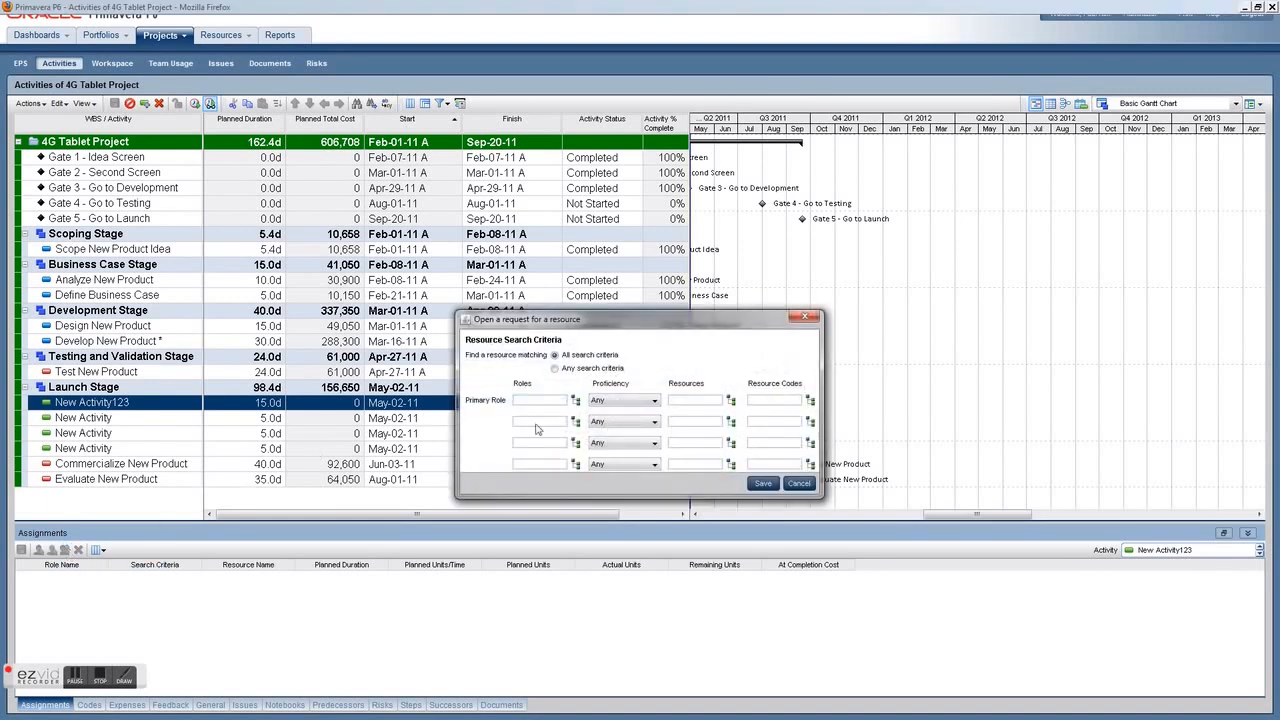
left_click(576, 401)
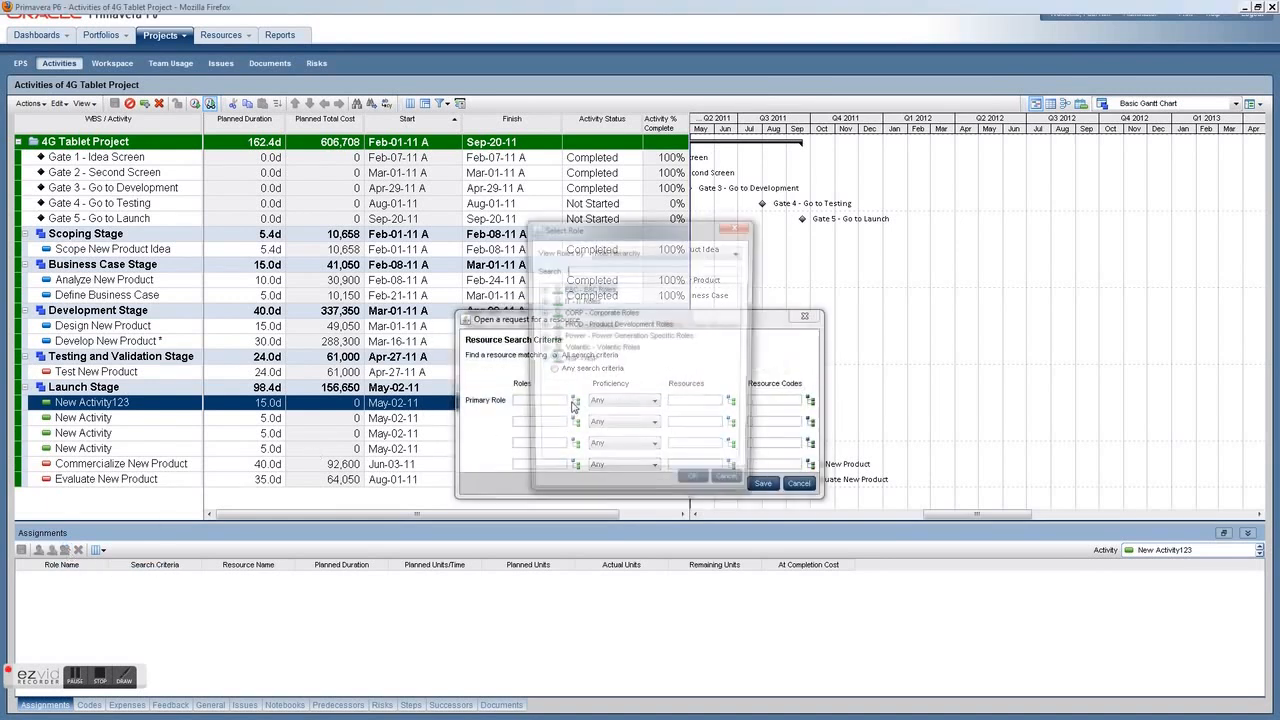
left_click(540, 289)
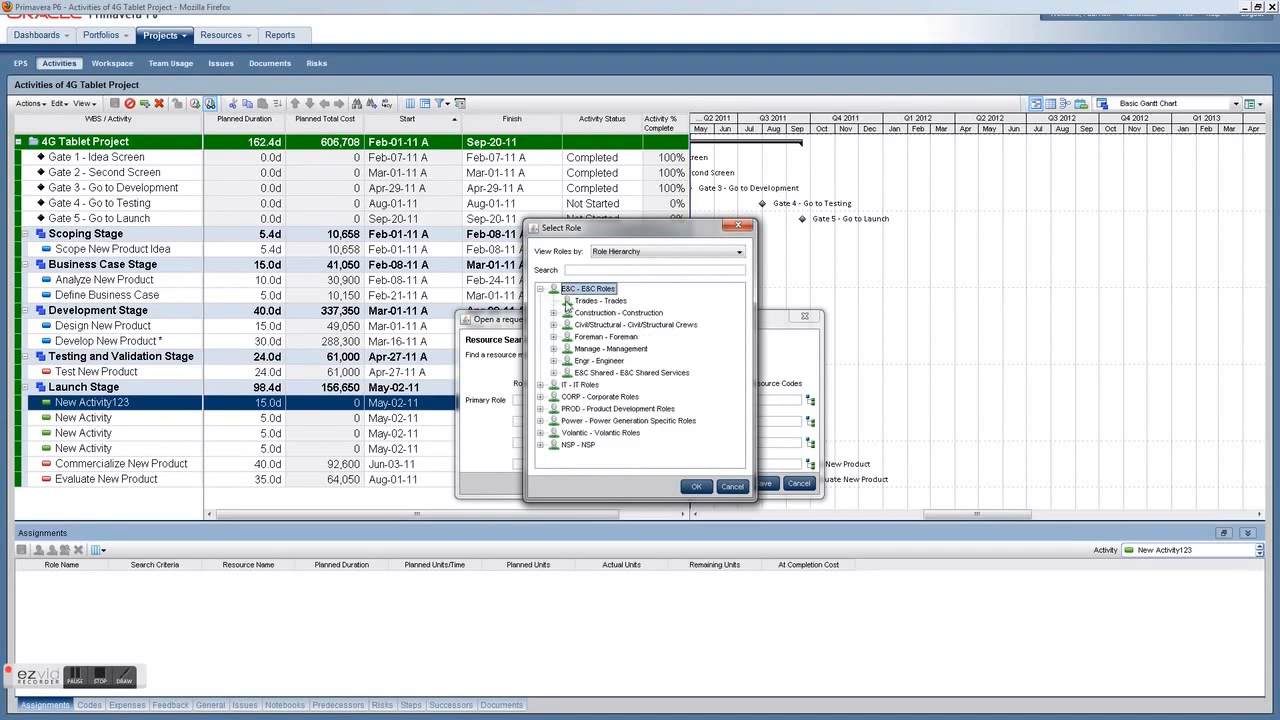
left_click(578, 301)
left_click(697, 487)
left_click(652, 400)
left_click(632, 436)
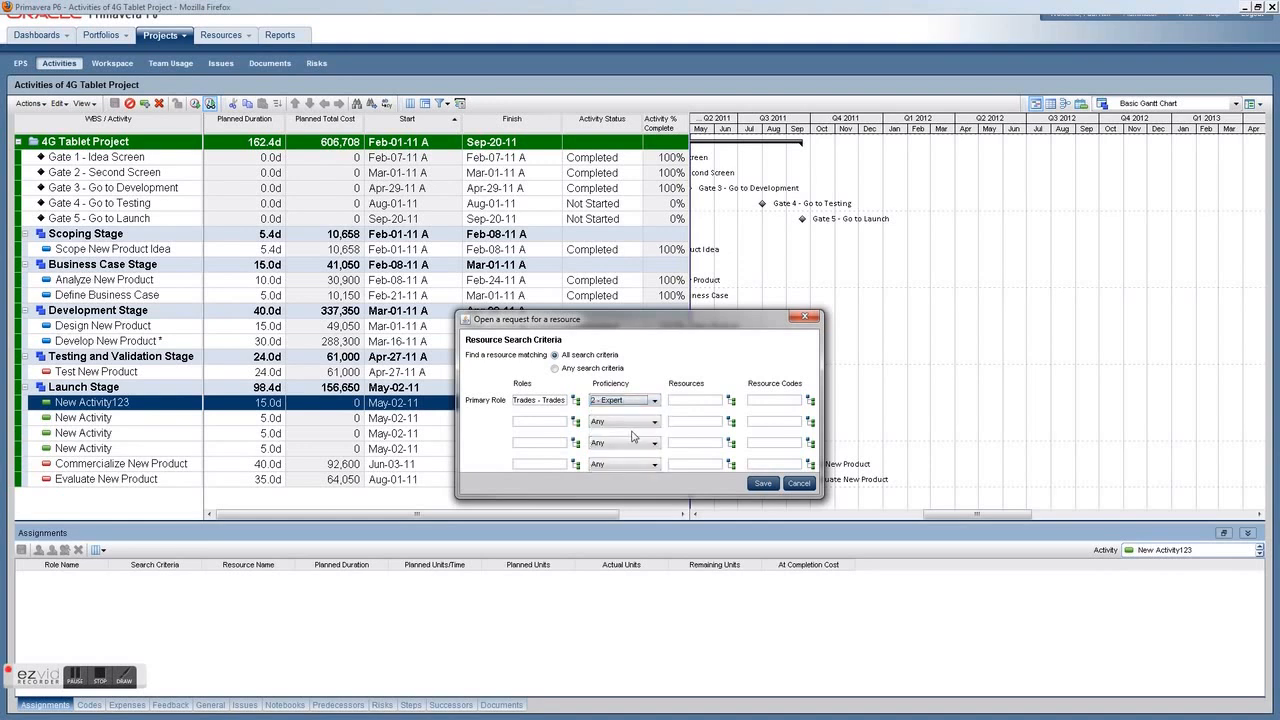
Step: Look up the available resource teams for the request, and discard the request without choosing a resource
left_click(730, 401)
left_click(730, 401)
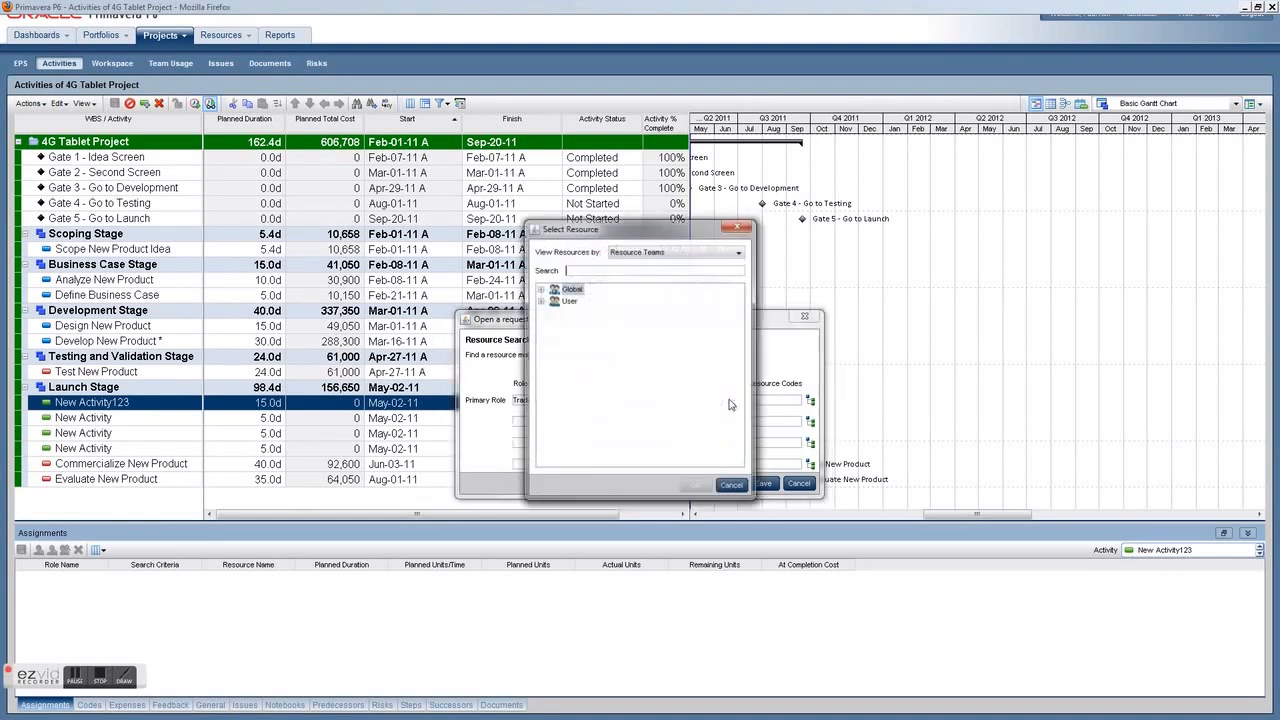
left_click(740, 487)
left_click(798, 484)
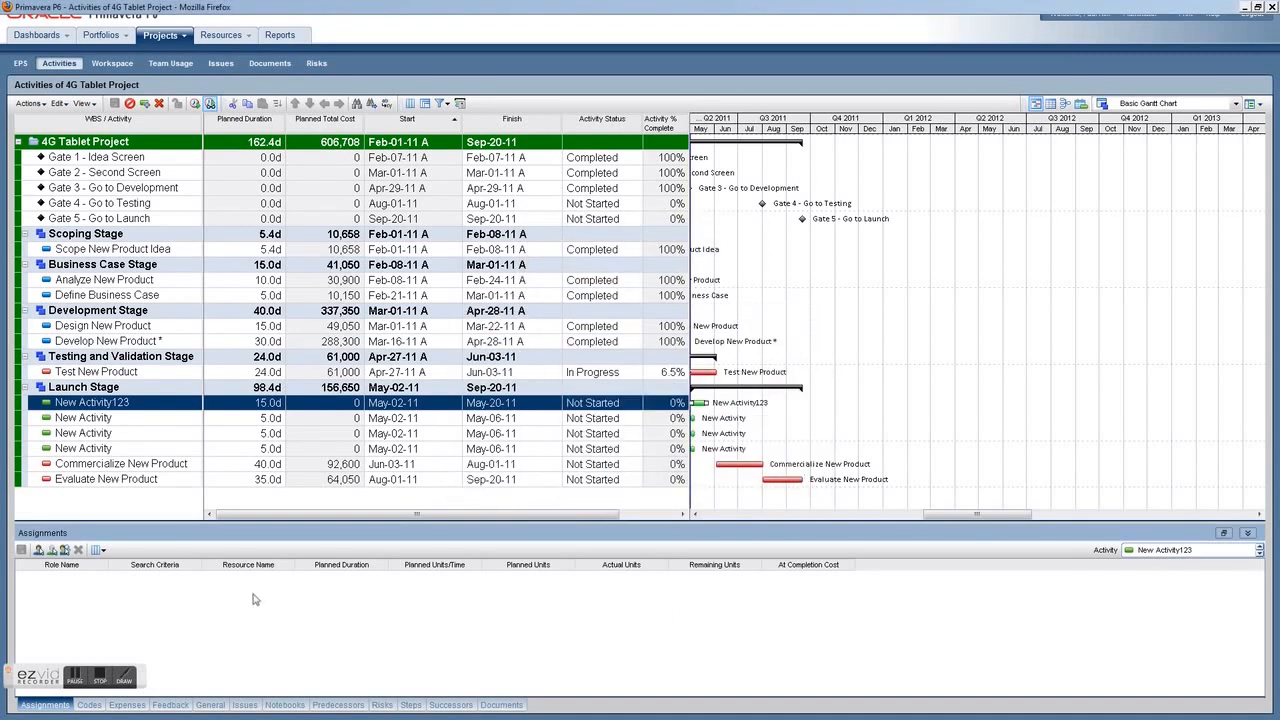
Step: Examine the role and resource assignments of Analyze New Product, including planned units per time and costs, and close the assignment details
left_click(127, 278)
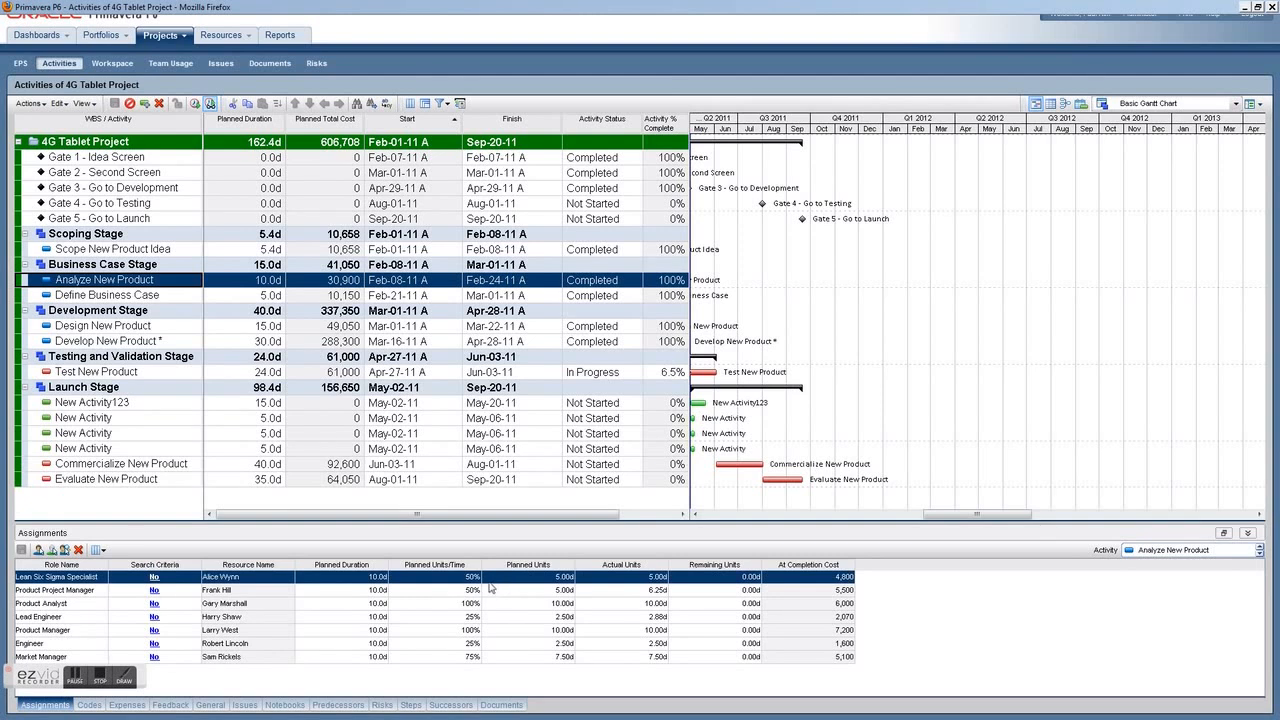
left_click(459, 578)
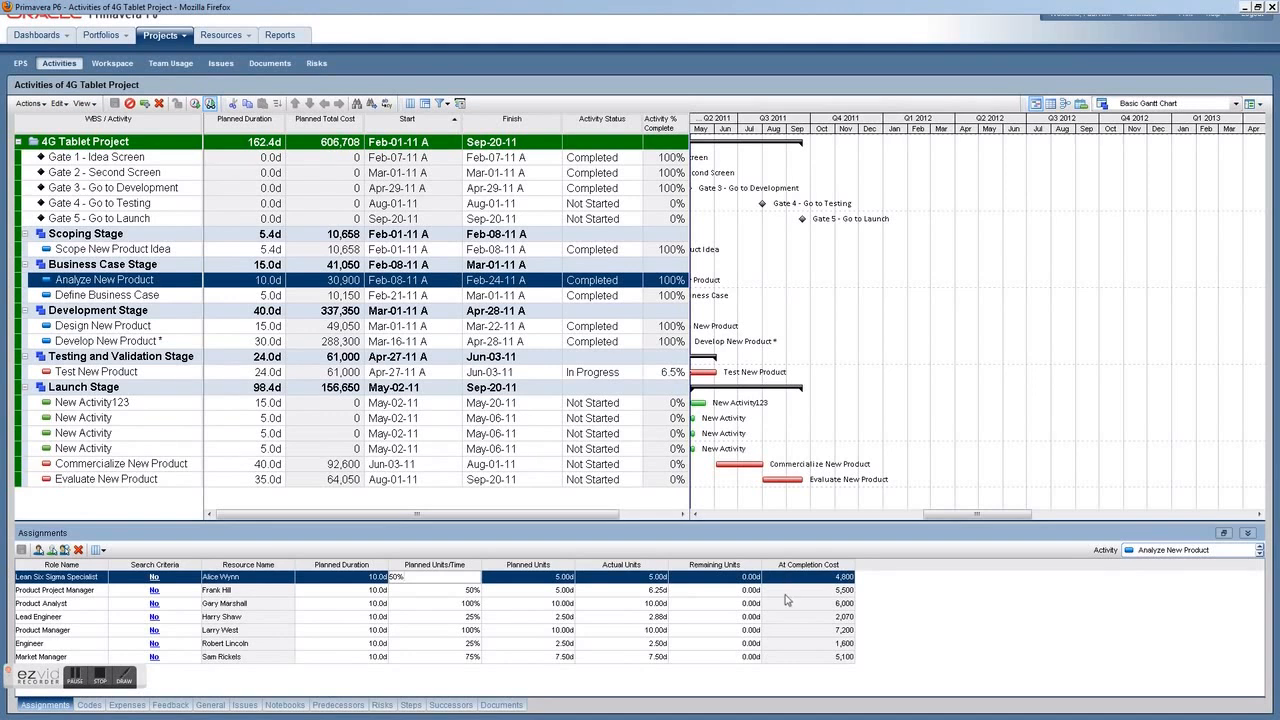
left_click(1244, 534)
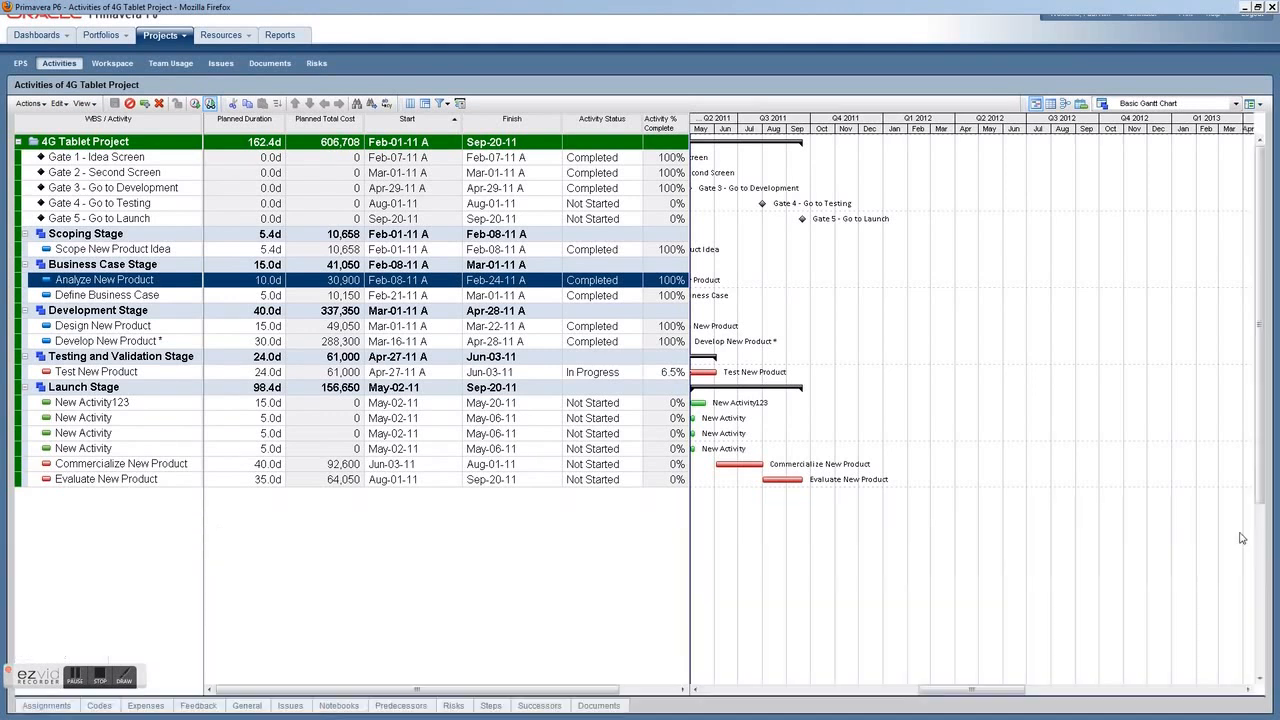
Step: Open Team Usage without saving the view changes and examine the histogram of the 4G Tablet Project's fourth listed resource
left_click(161, 68)
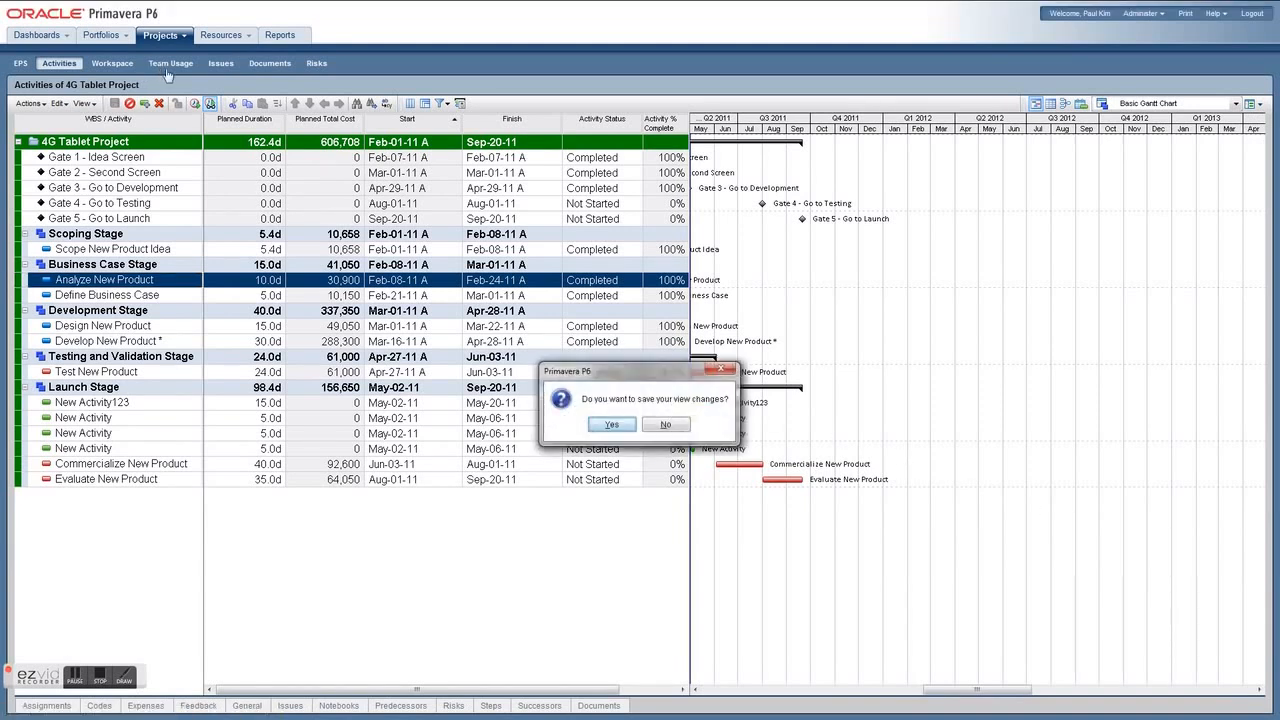
left_click(665, 425)
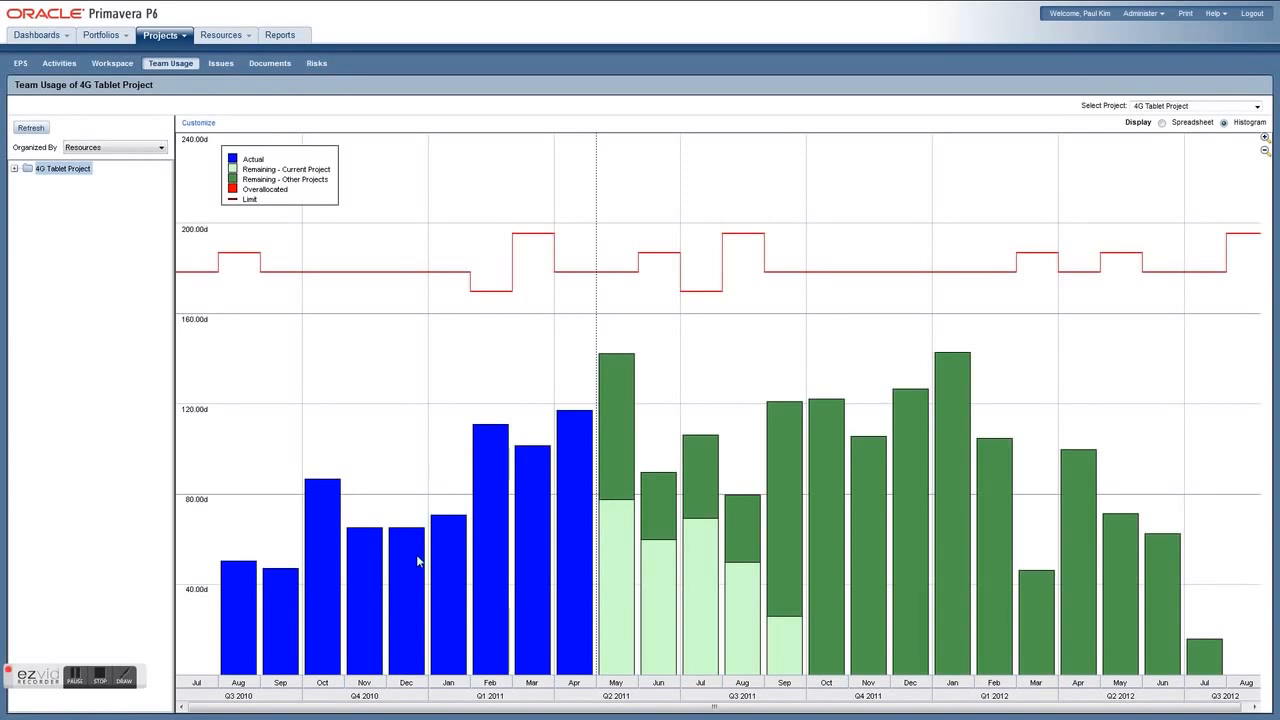
left_click(14, 168)
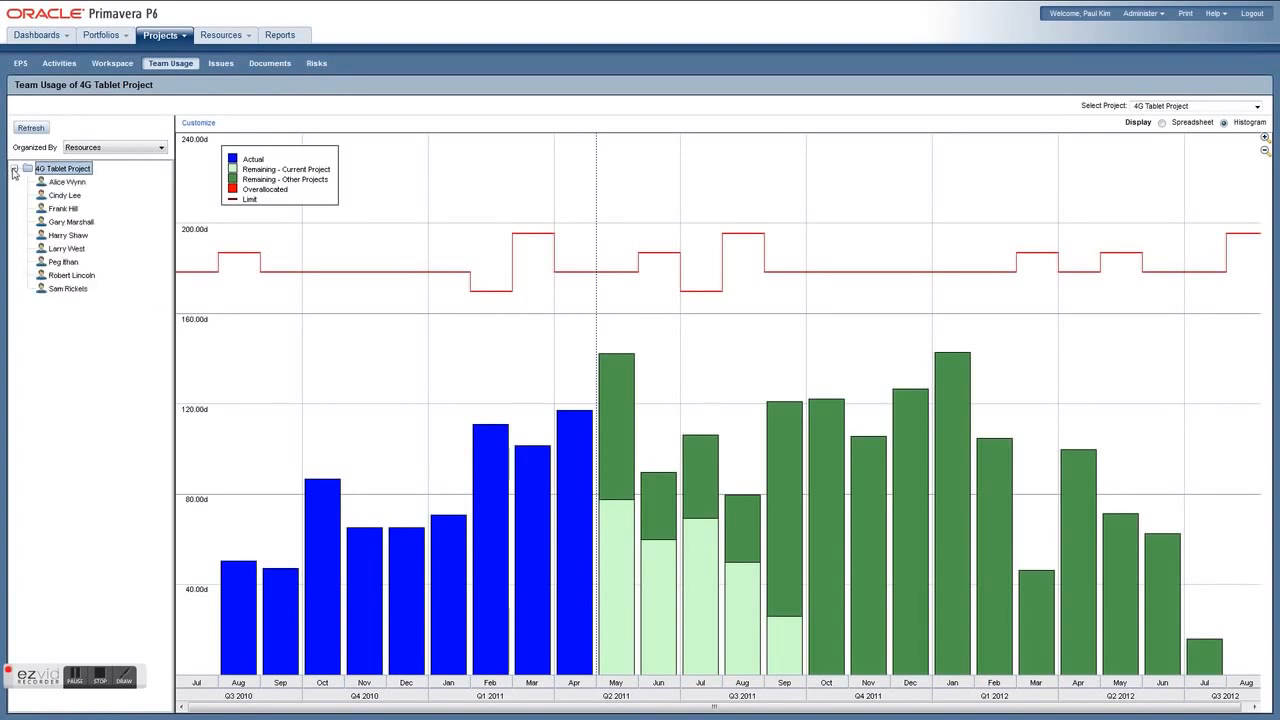
left_click(72, 223)
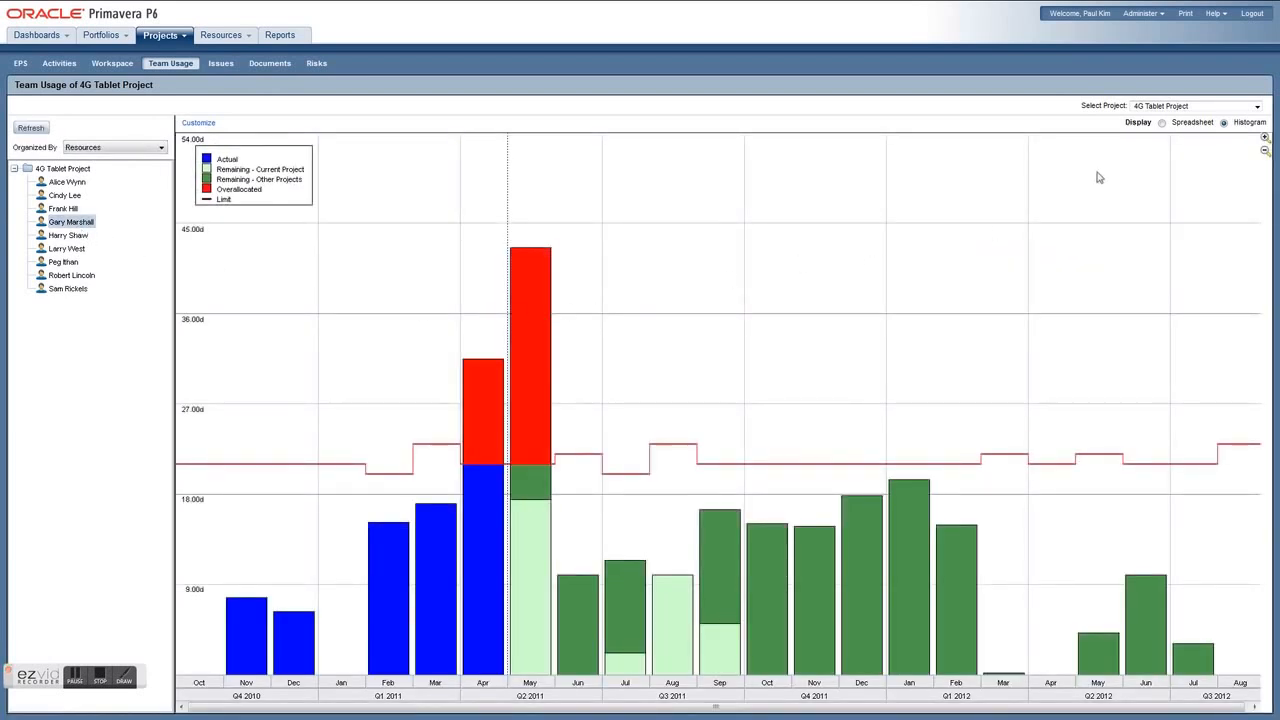
Step: Show the selected resource's usage as a spreadsheet, and examine that resource's activities in Project Nano before closing the list
left_click(1161, 123)
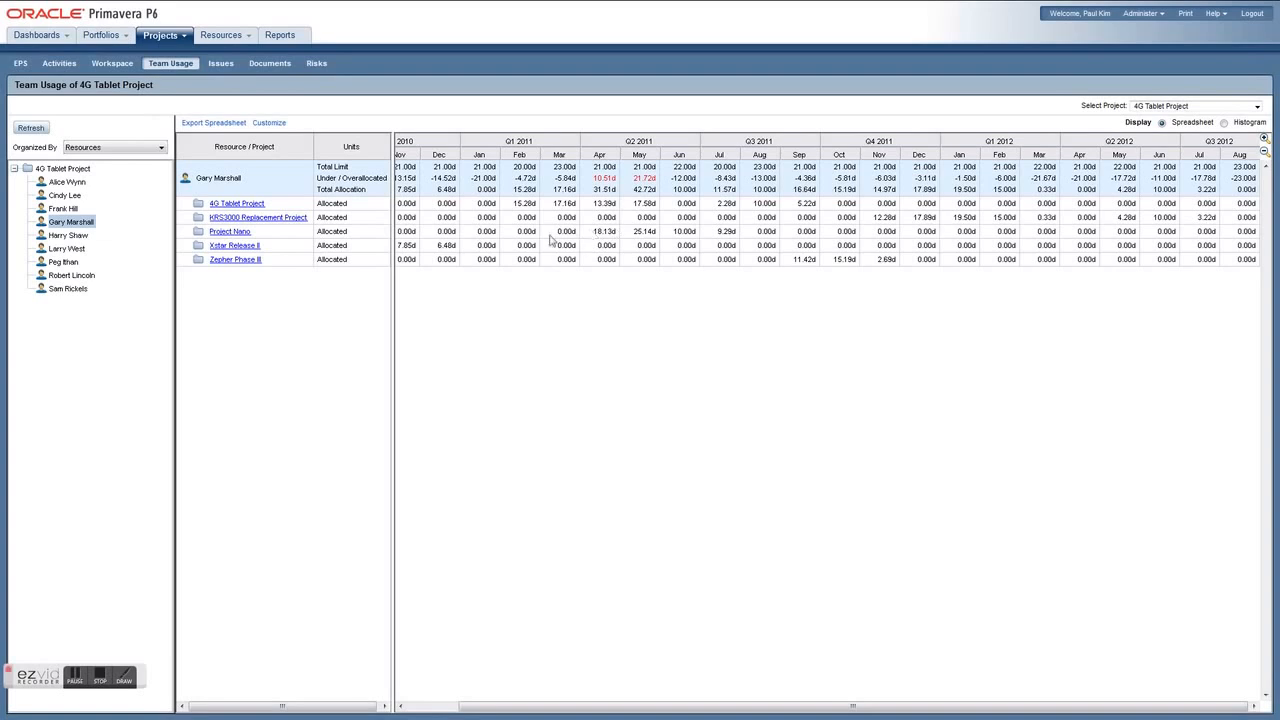
left_click(224, 235)
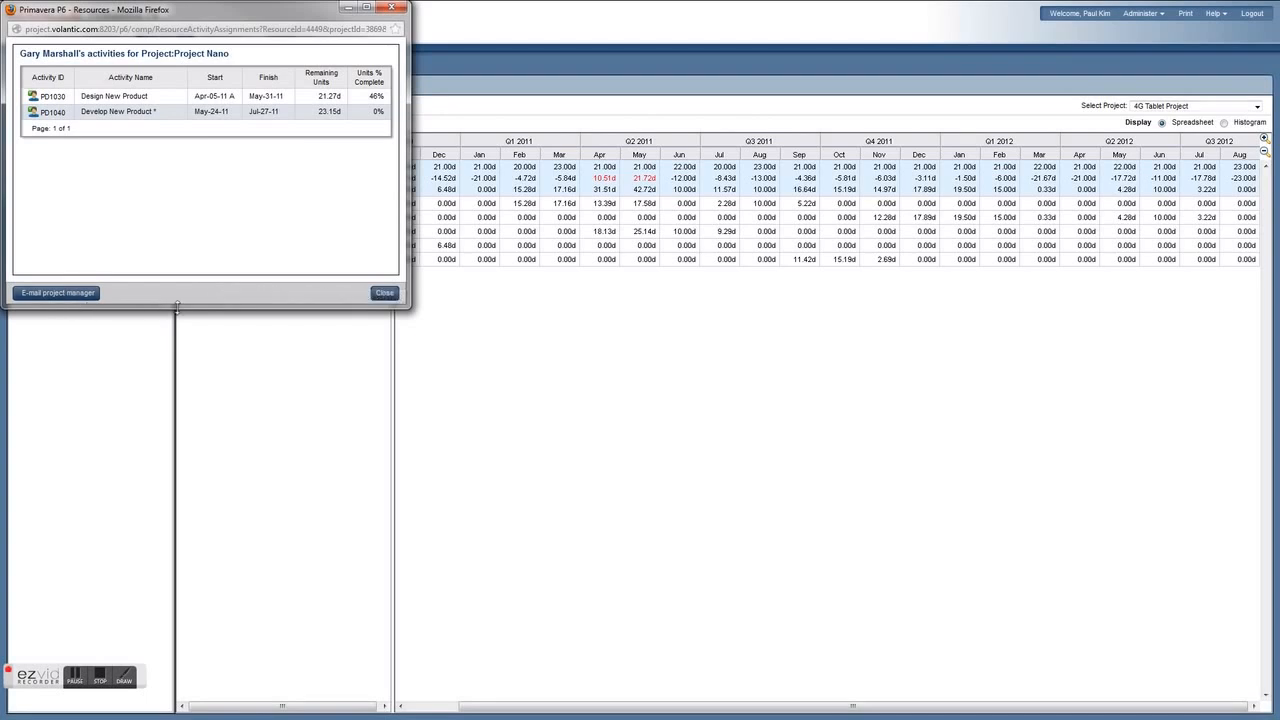
left_click(387, 294)
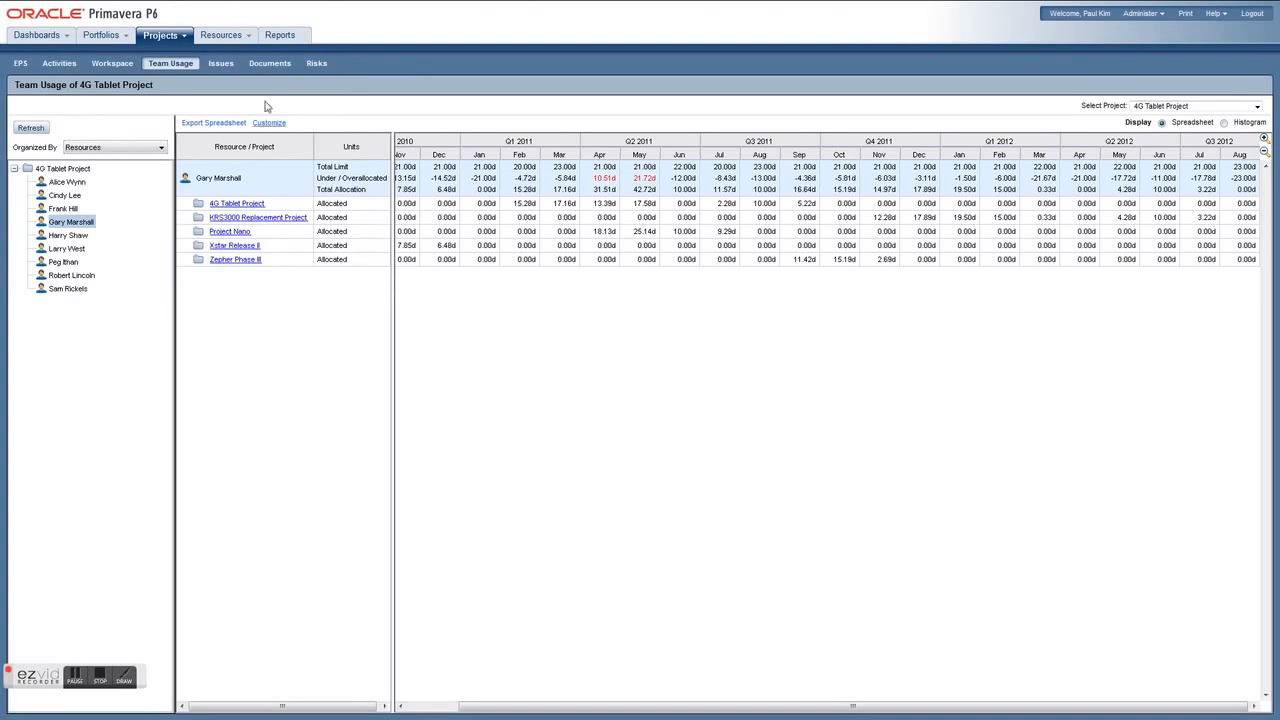
Step: Open the IT Team's resource assignments and examine the first resource's units over time, including Develop System in the ACH Integration Project
left_click(221, 36)
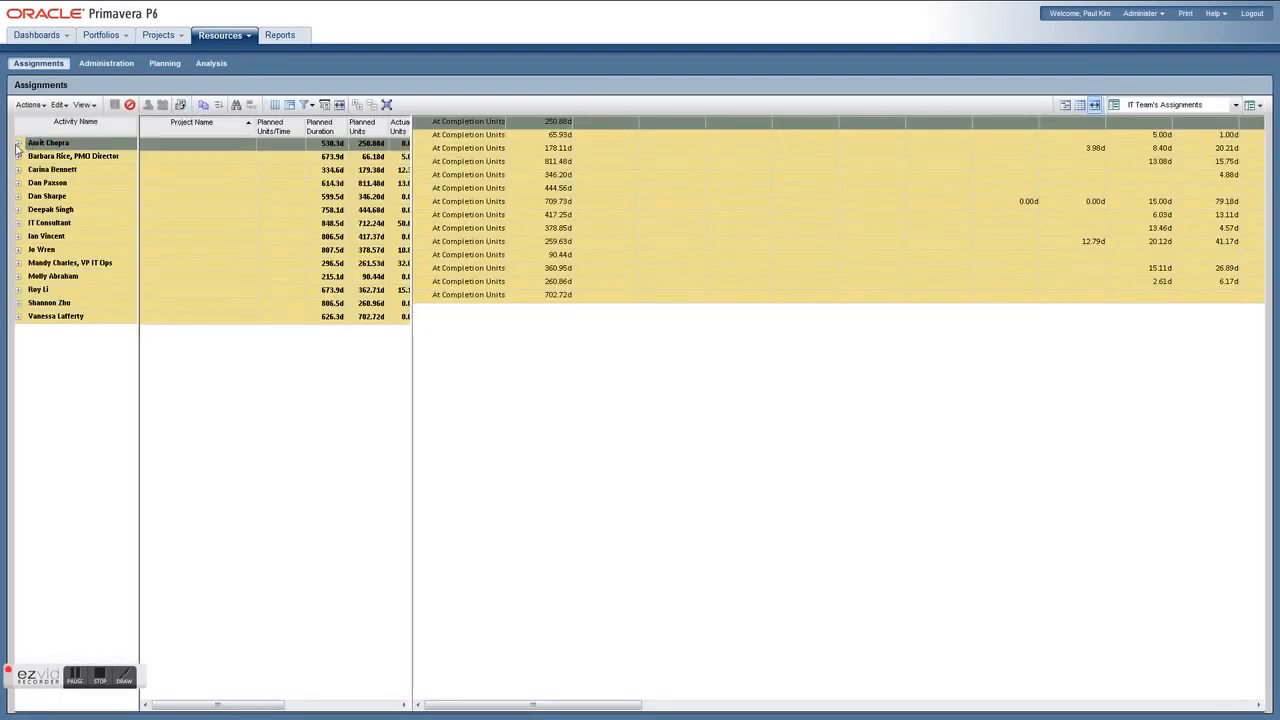
left_click(18, 147)
left_click(82, 171)
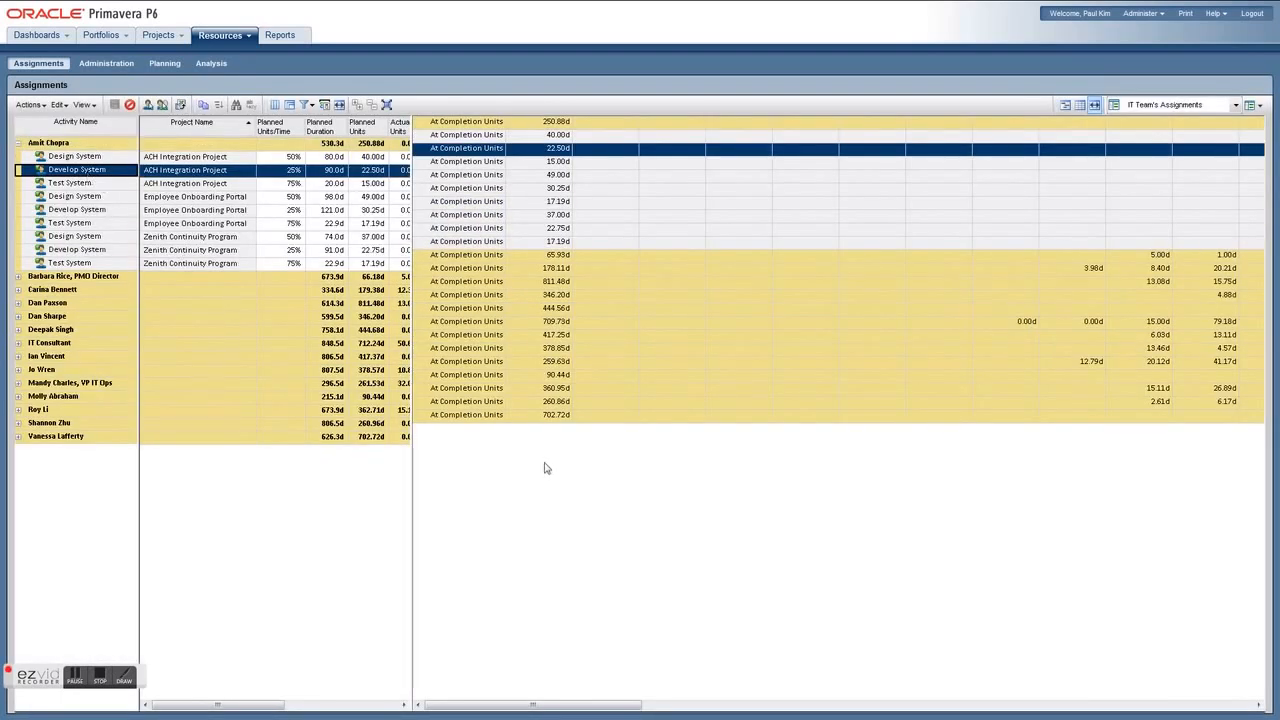
left_click_drag(548, 705, 733, 715)
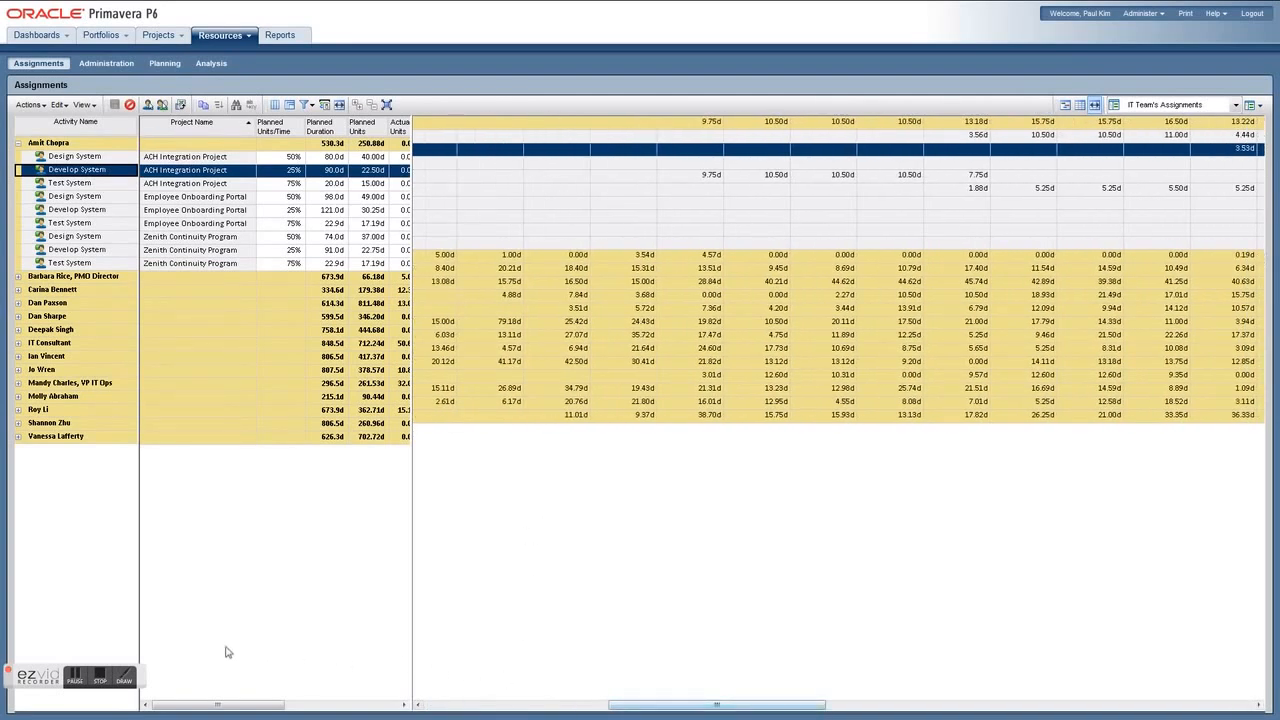
left_click(74, 679)
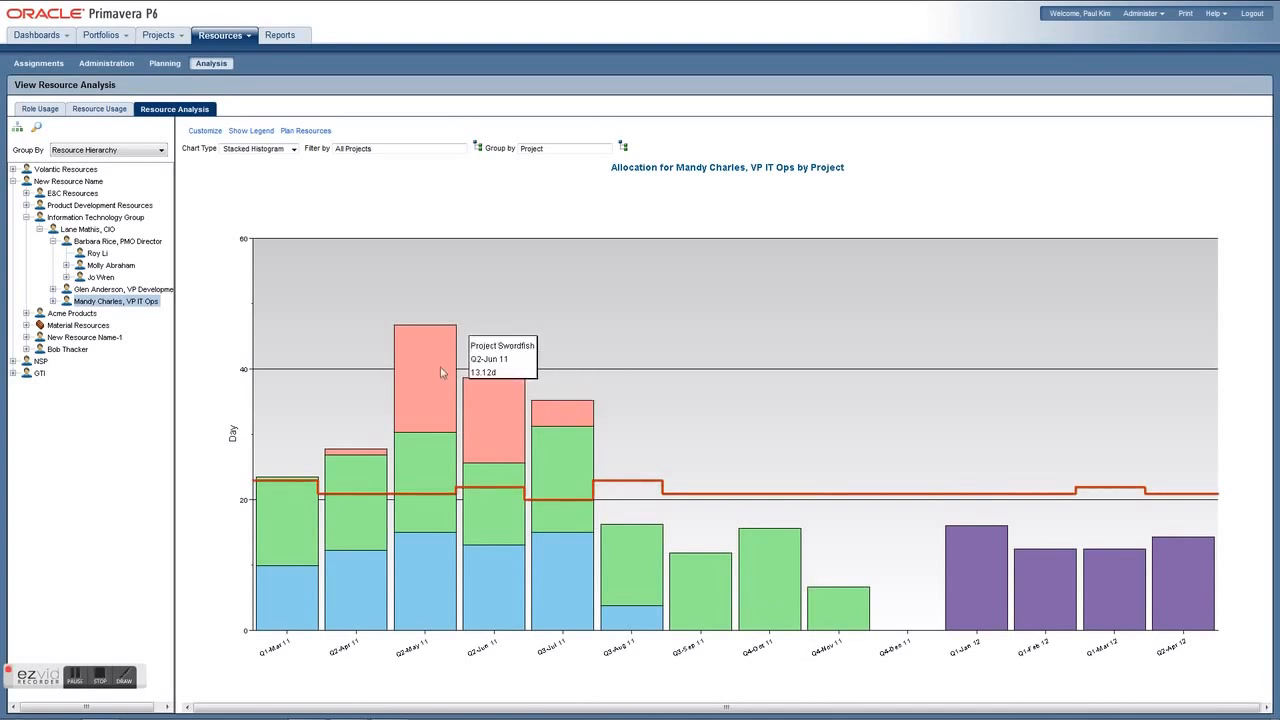
Step: Change the VP IT Ops resource's project allocation chart to a pie chart in Resource Analysis
left_click(294, 148)
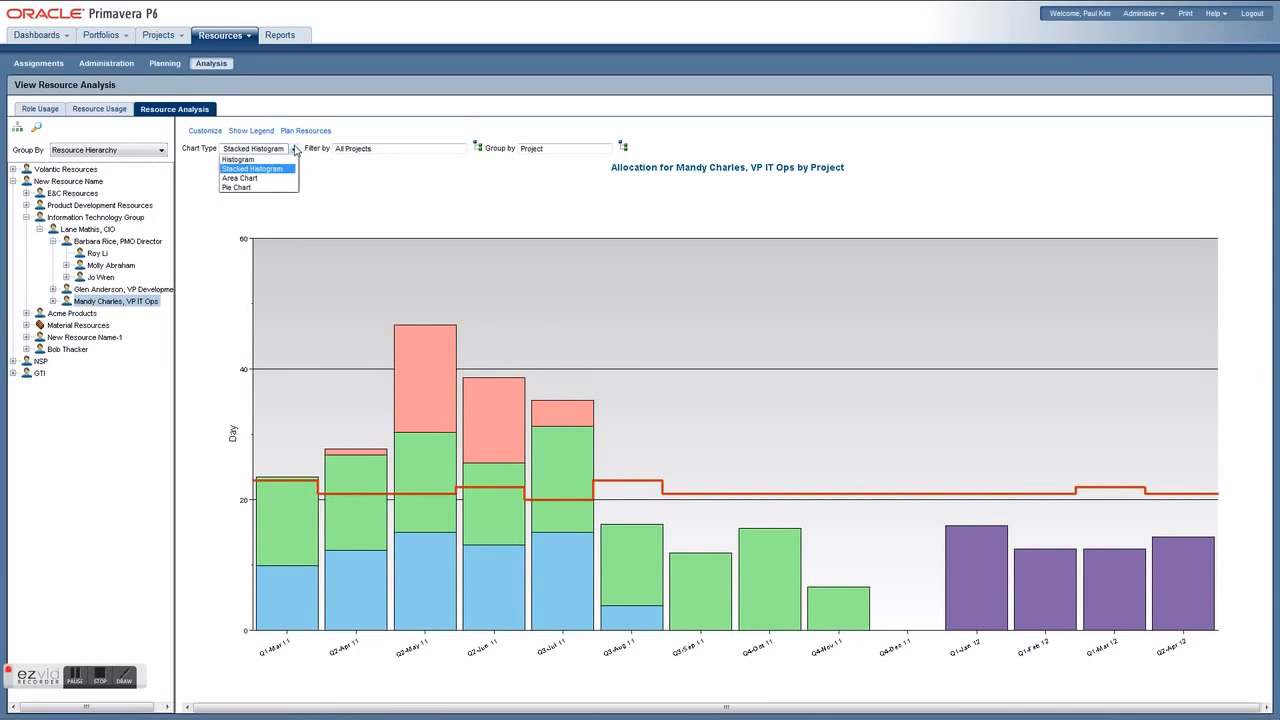
left_click(256, 188)
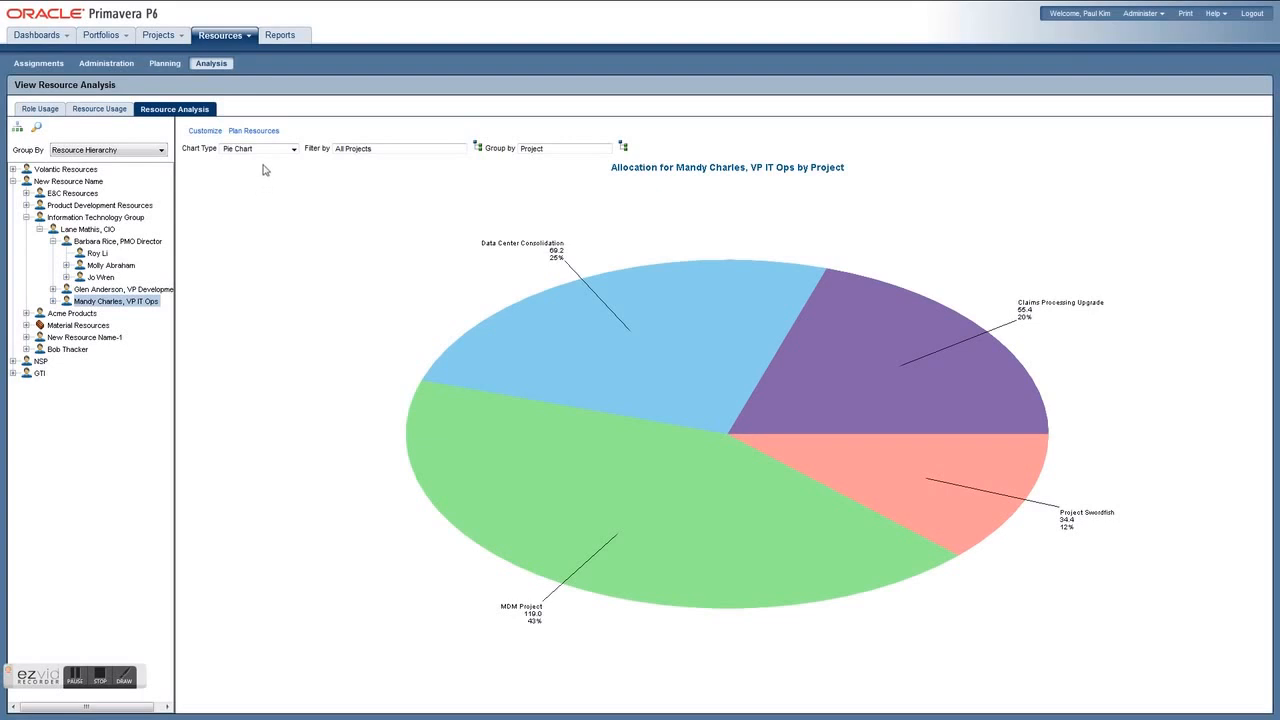
Step: Open resource planning for the Construction Projects portfolio and examine City Center Office Building Addition's assignments and its resource and role assignment options
left_click(256, 134)
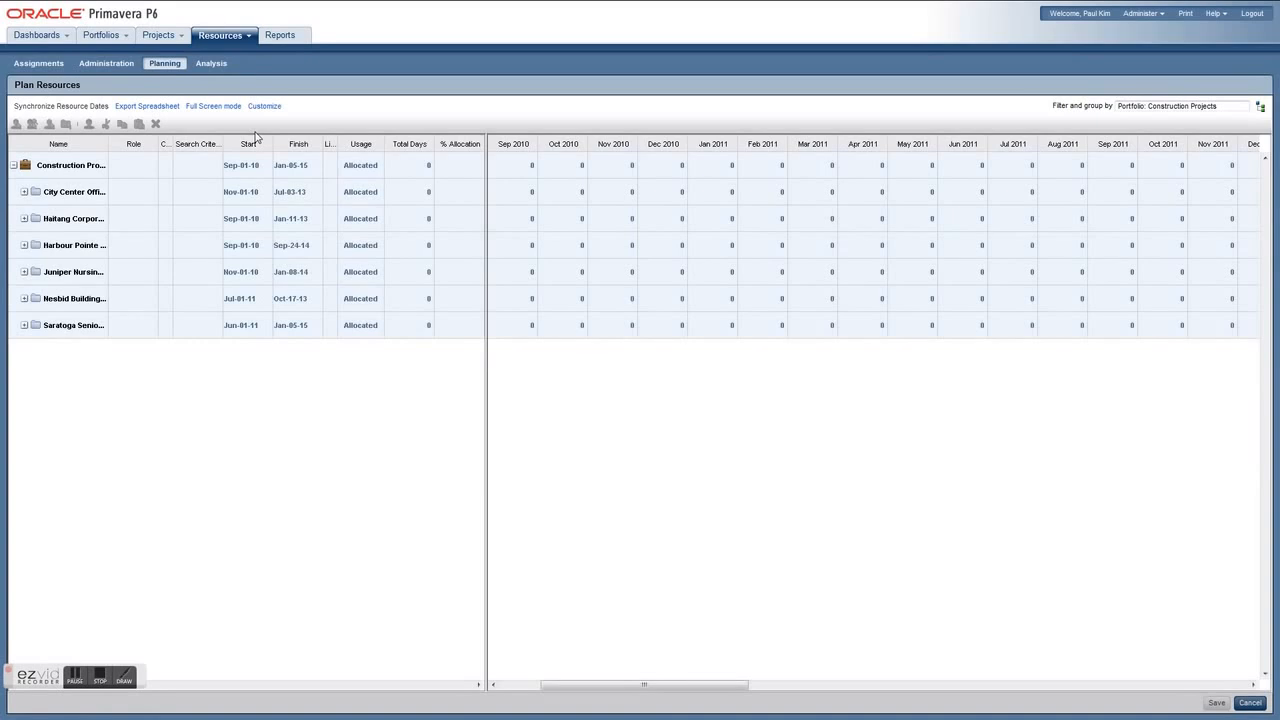
left_click(24, 192)
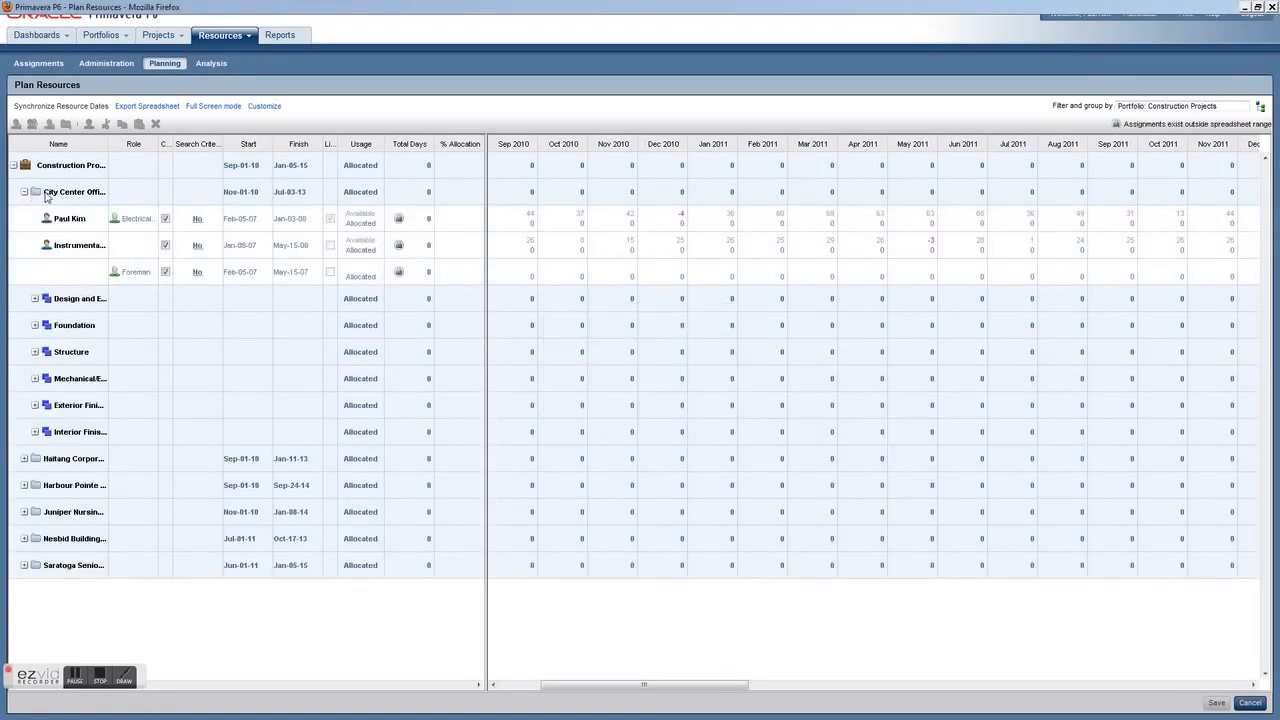
right_click(50, 195)
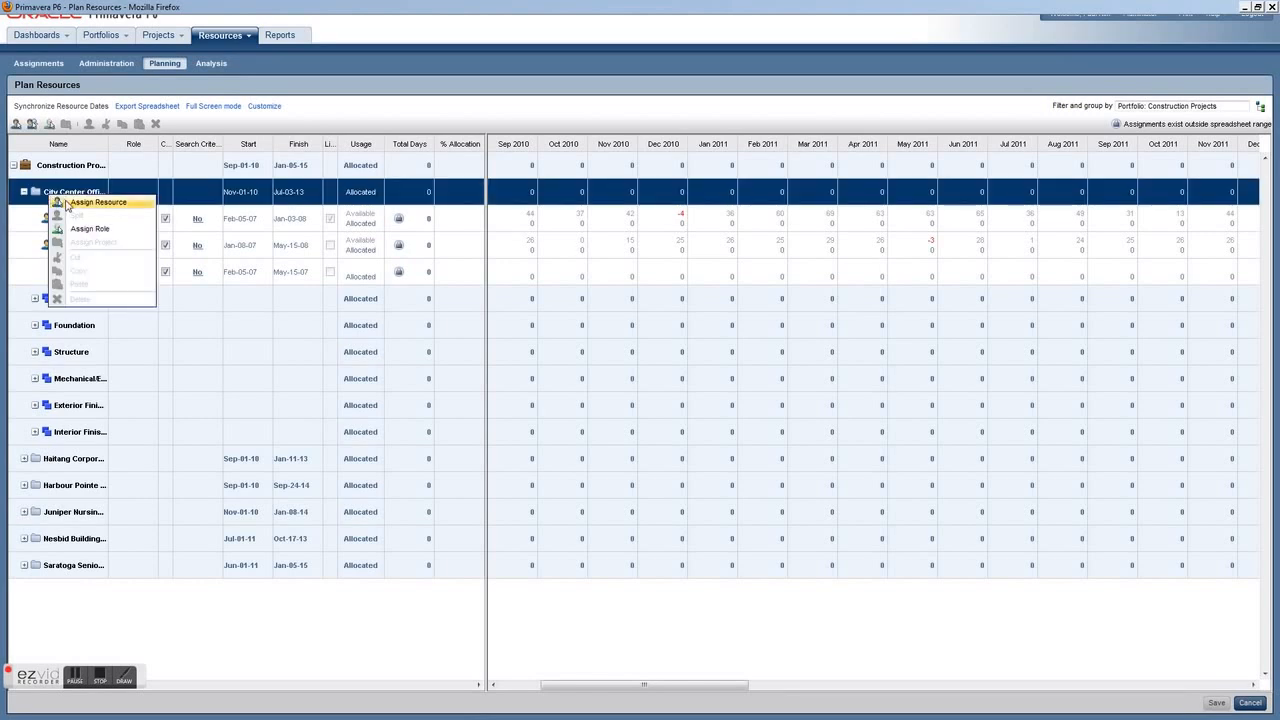
left_click(45, 220)
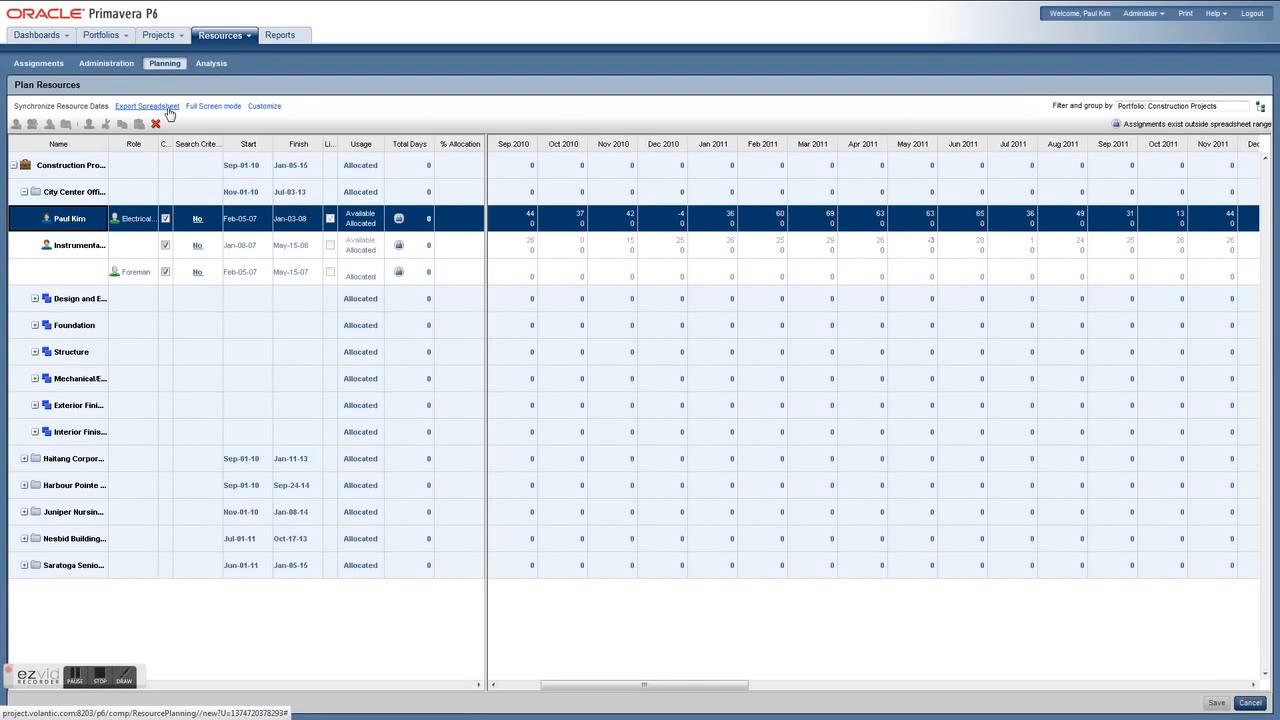
left_click(72, 678)
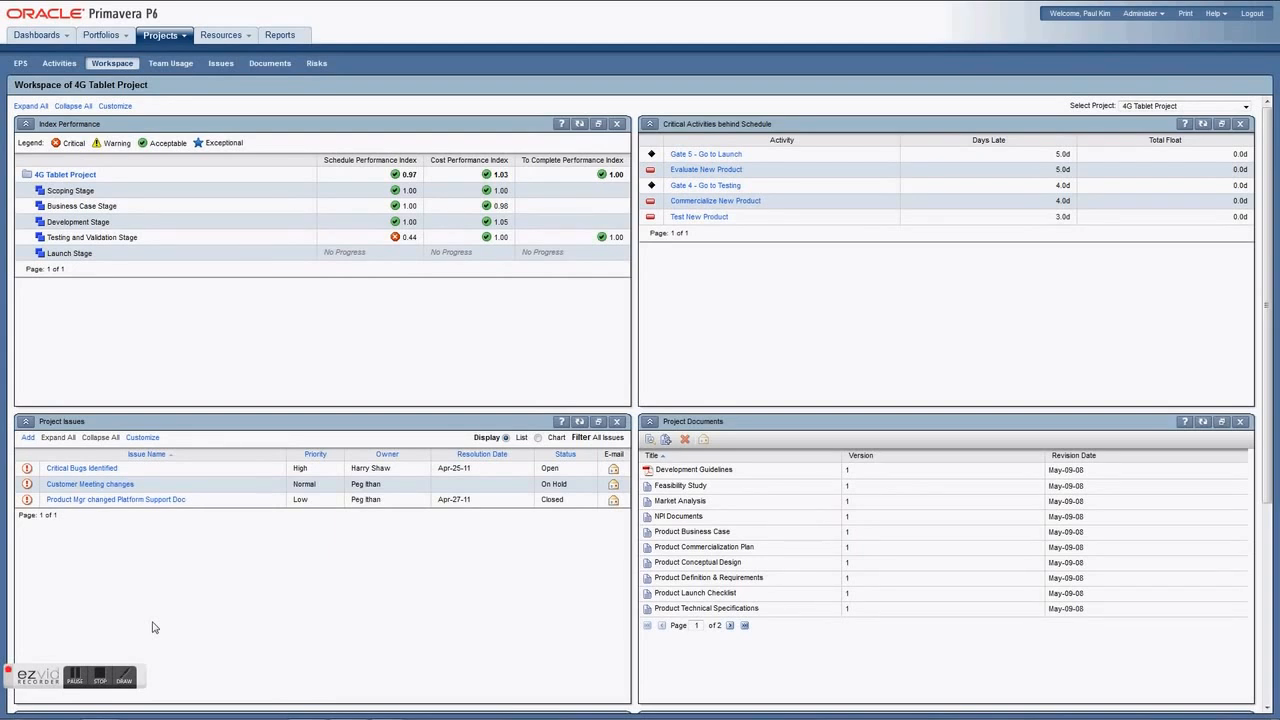
key("alt+Tab")
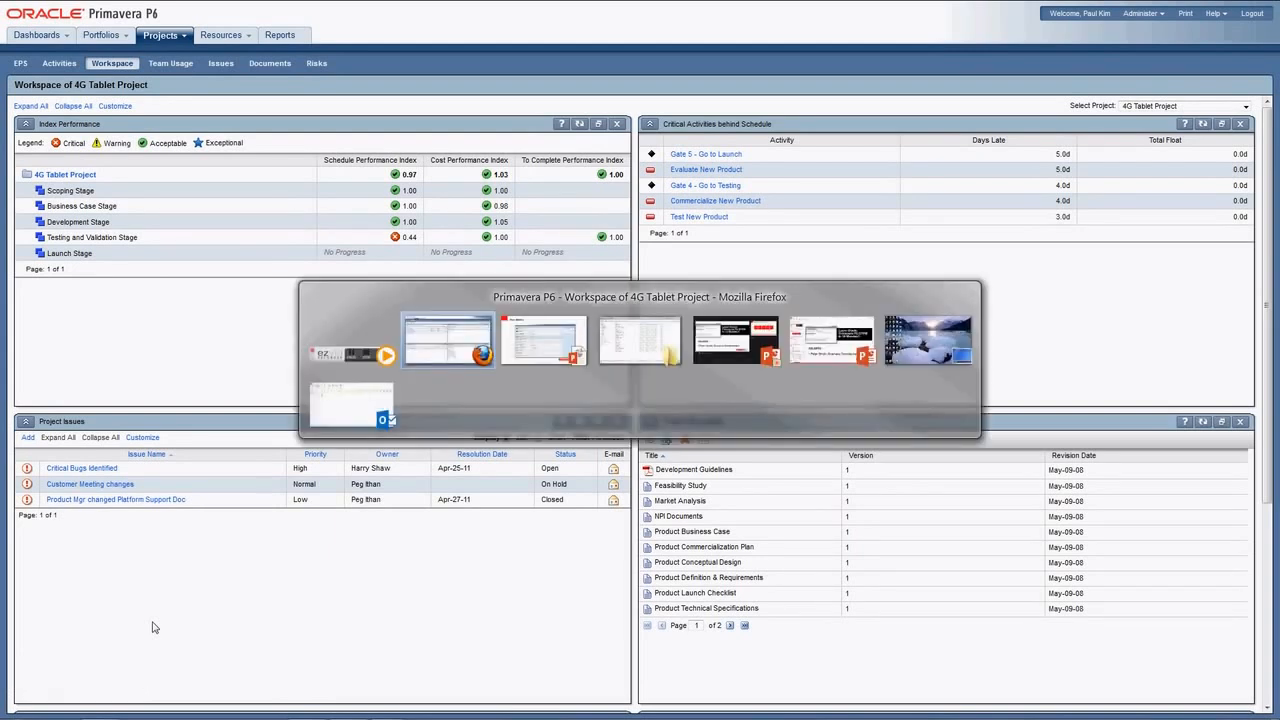
key("alt+Tab")
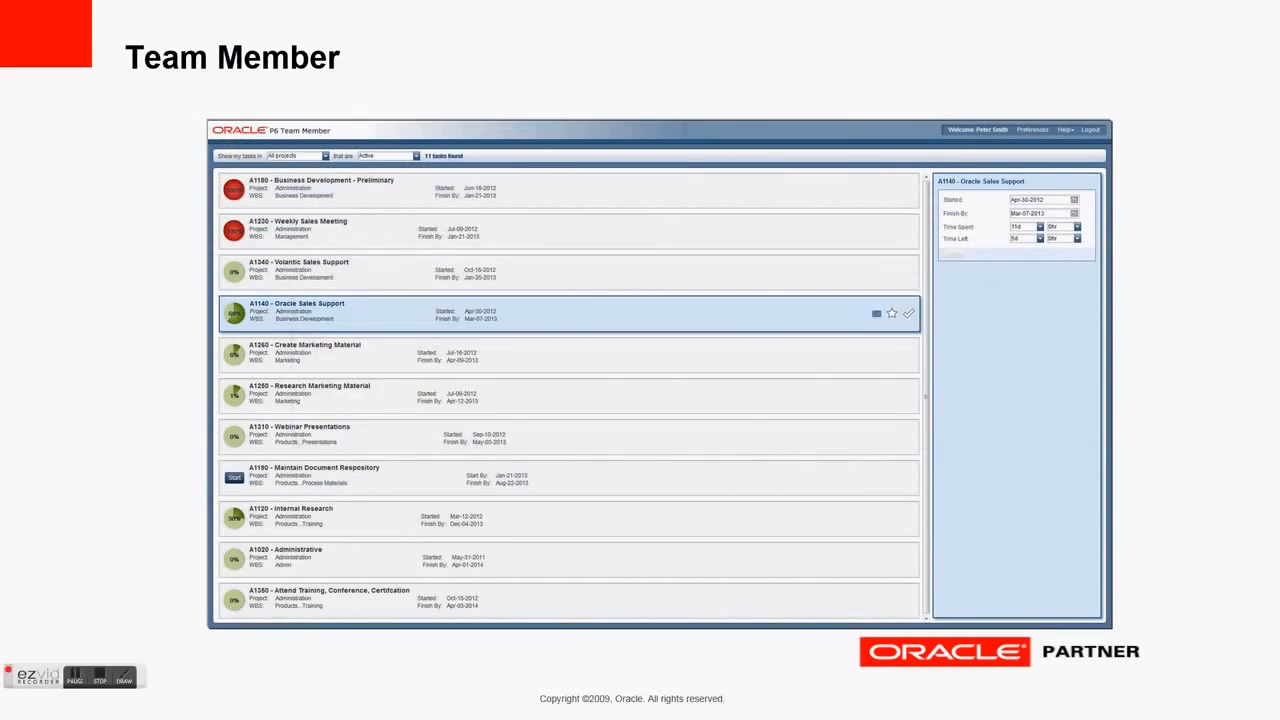
key("Right")
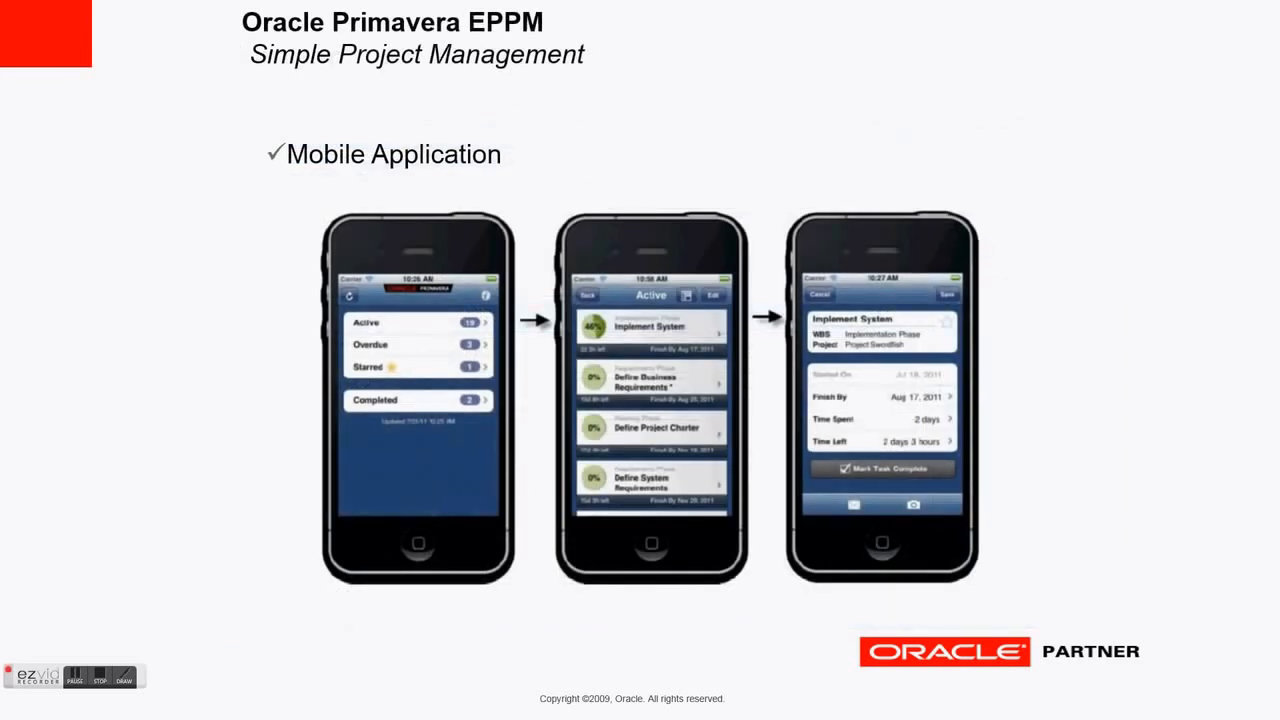
key("Right")
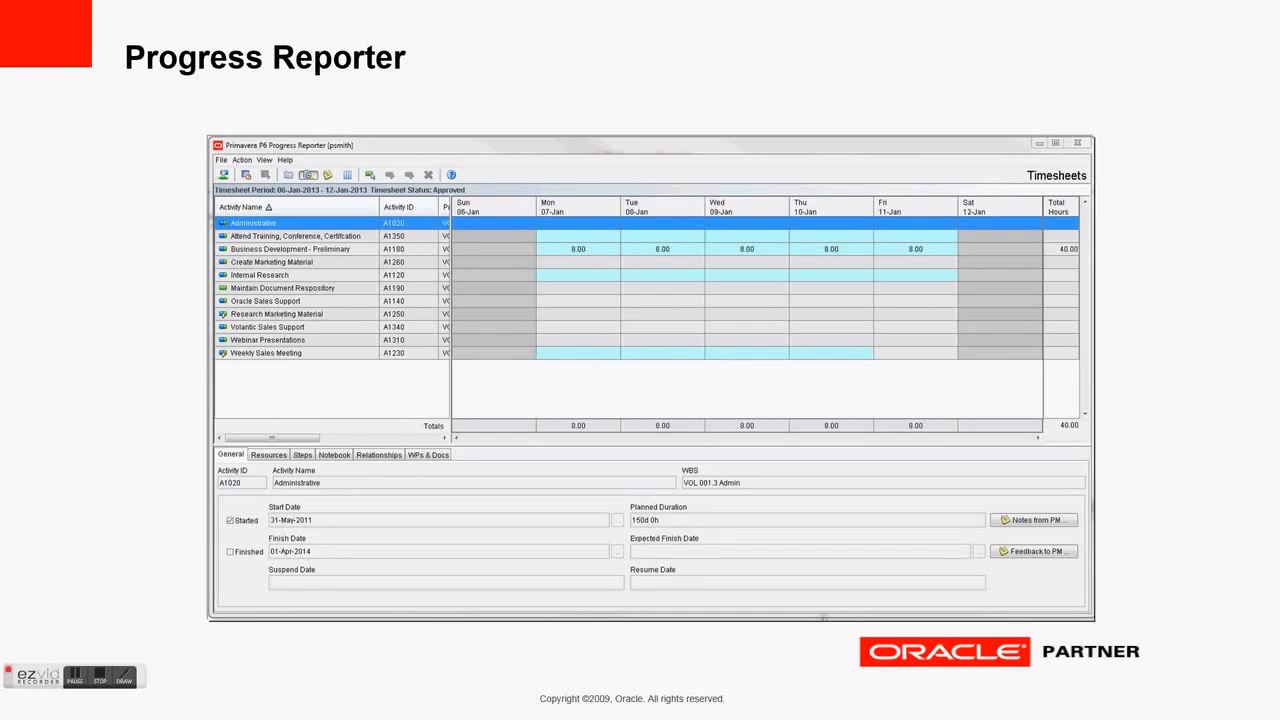
key("Right")
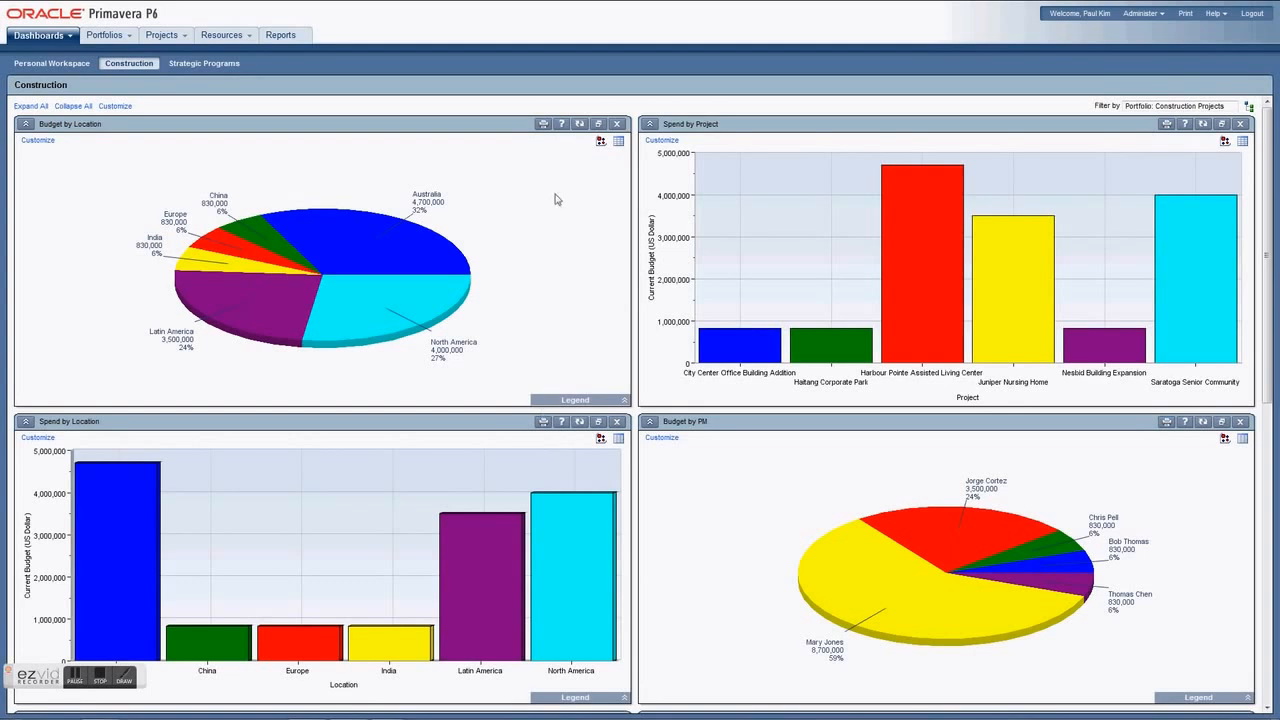
Step: Examine the printable version of the Construction dashboard's Budget by Location chart and close it
left_click(543, 124)
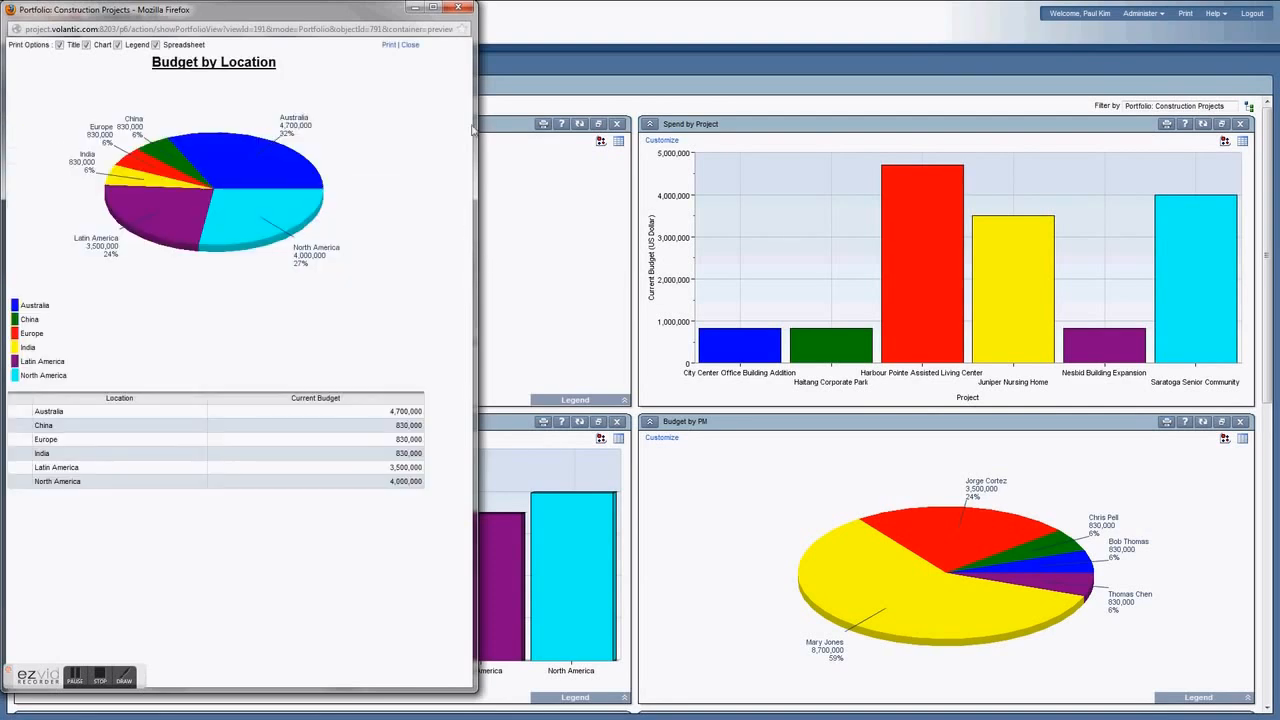
left_click(458, 8)
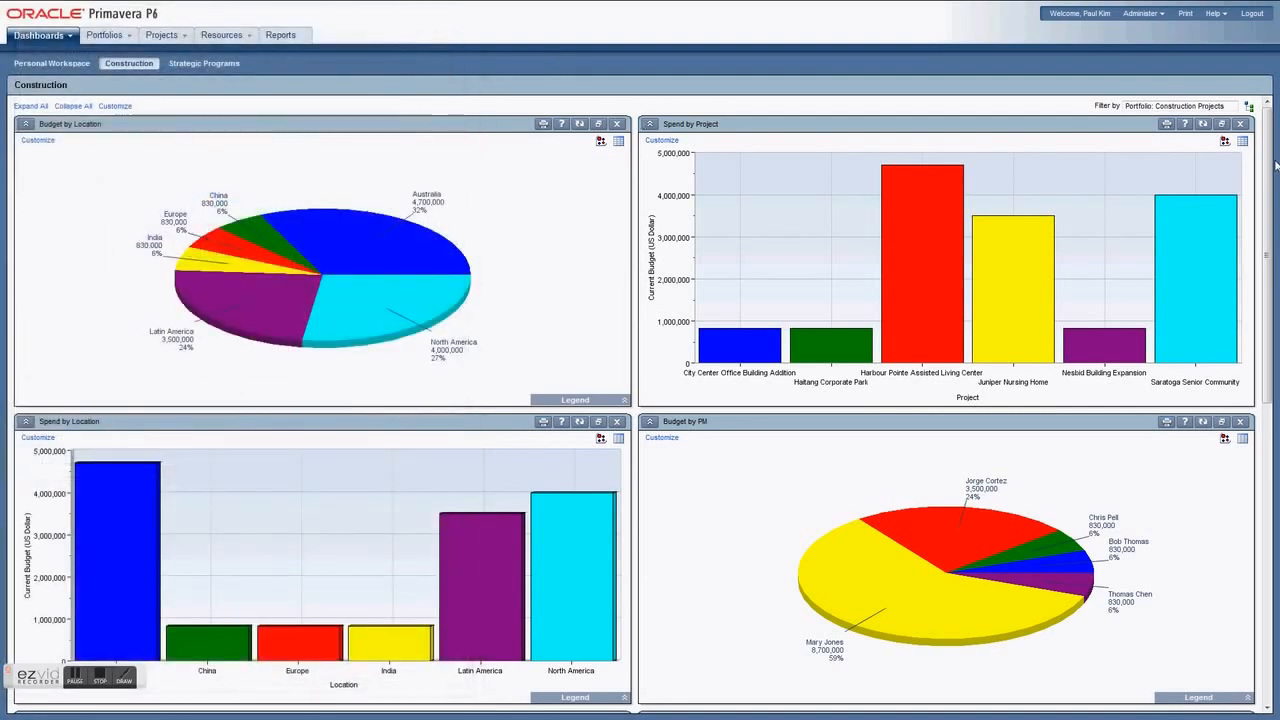
Step: Examine the Construction dashboard's lower charts, including Earned Value Performance and Spend by Phase, and open the Personal Workspace dashboard
scroll(1268, 170, "down", 3)
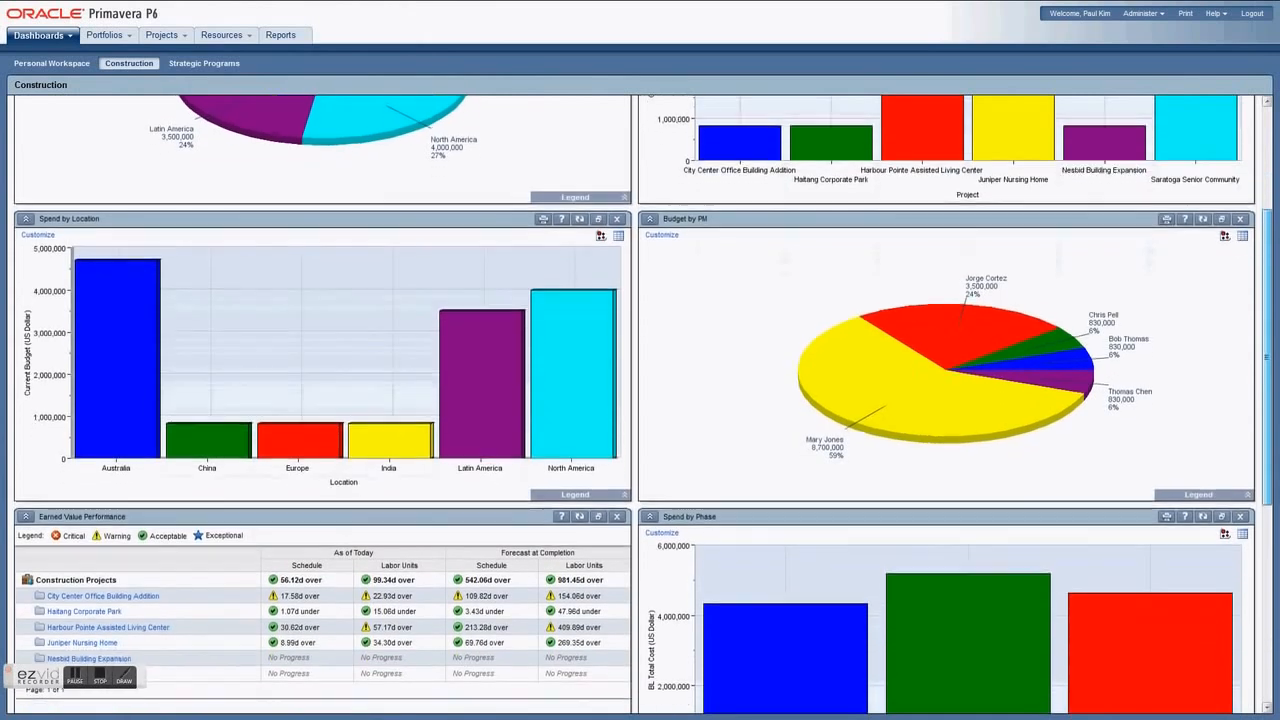
scroll(978, 358, "down", 2)
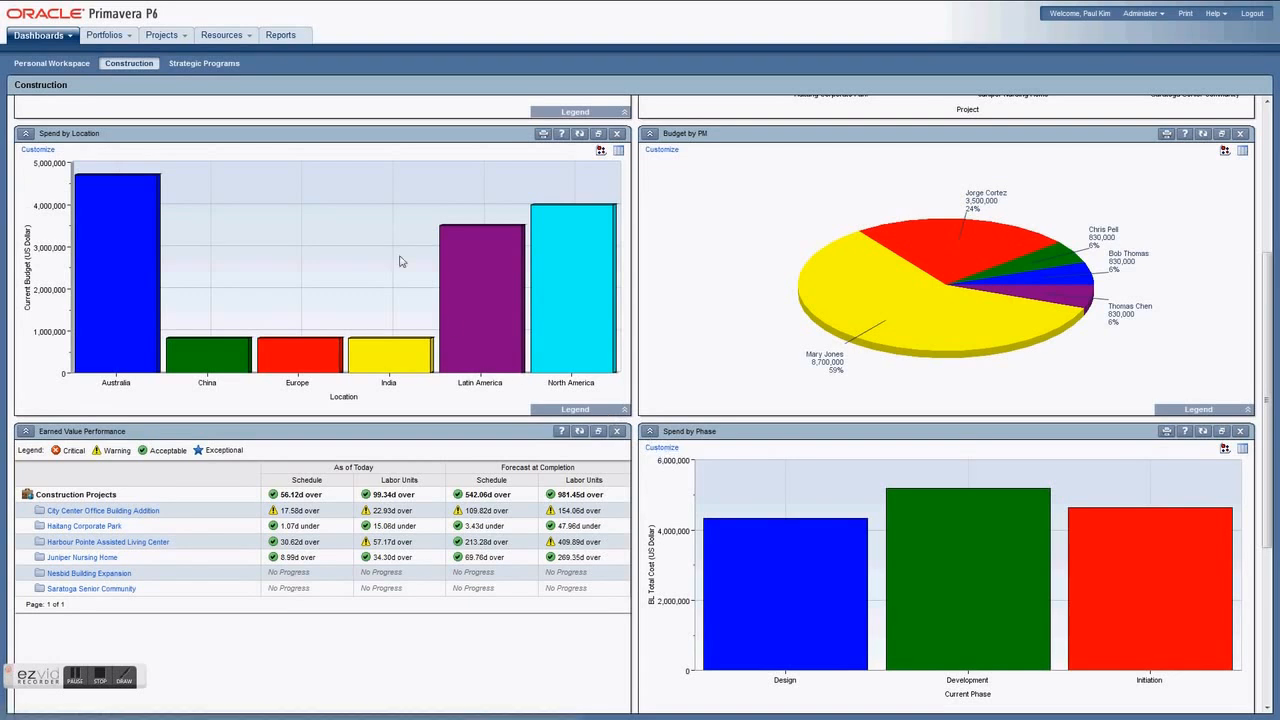
left_click(52, 64)
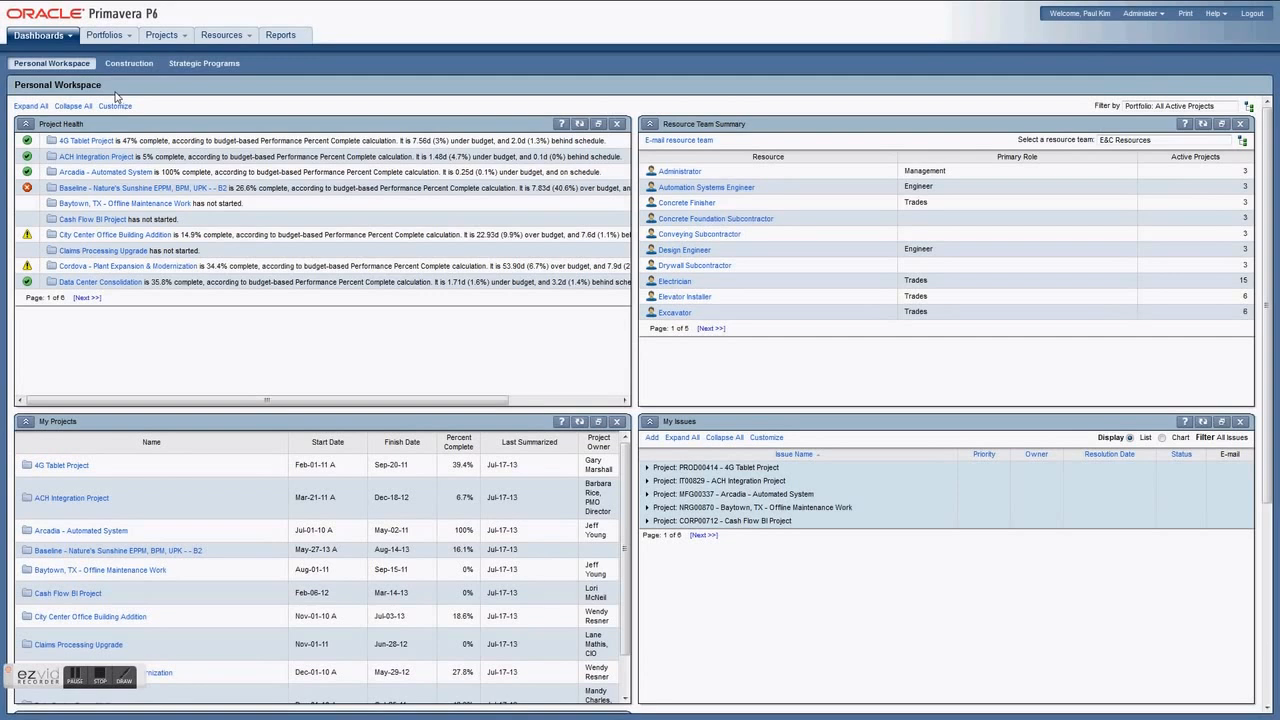
key("alt+Tab")
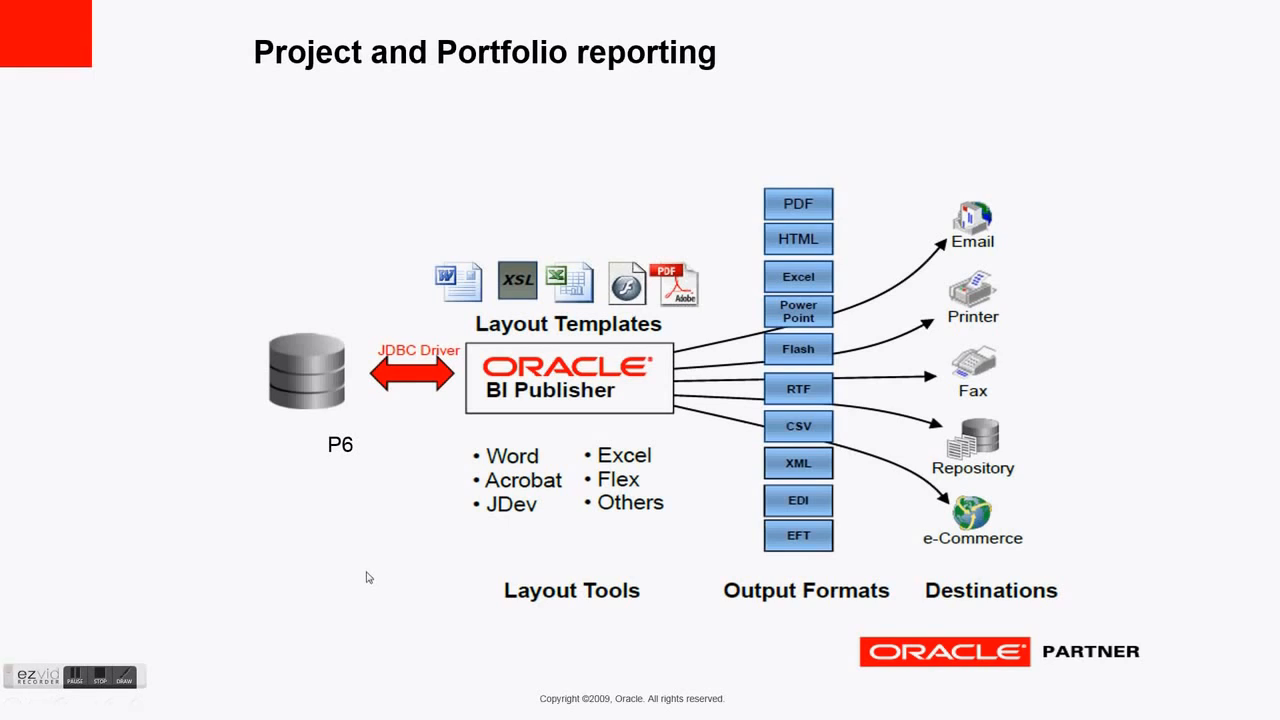
left_click(367, 572)
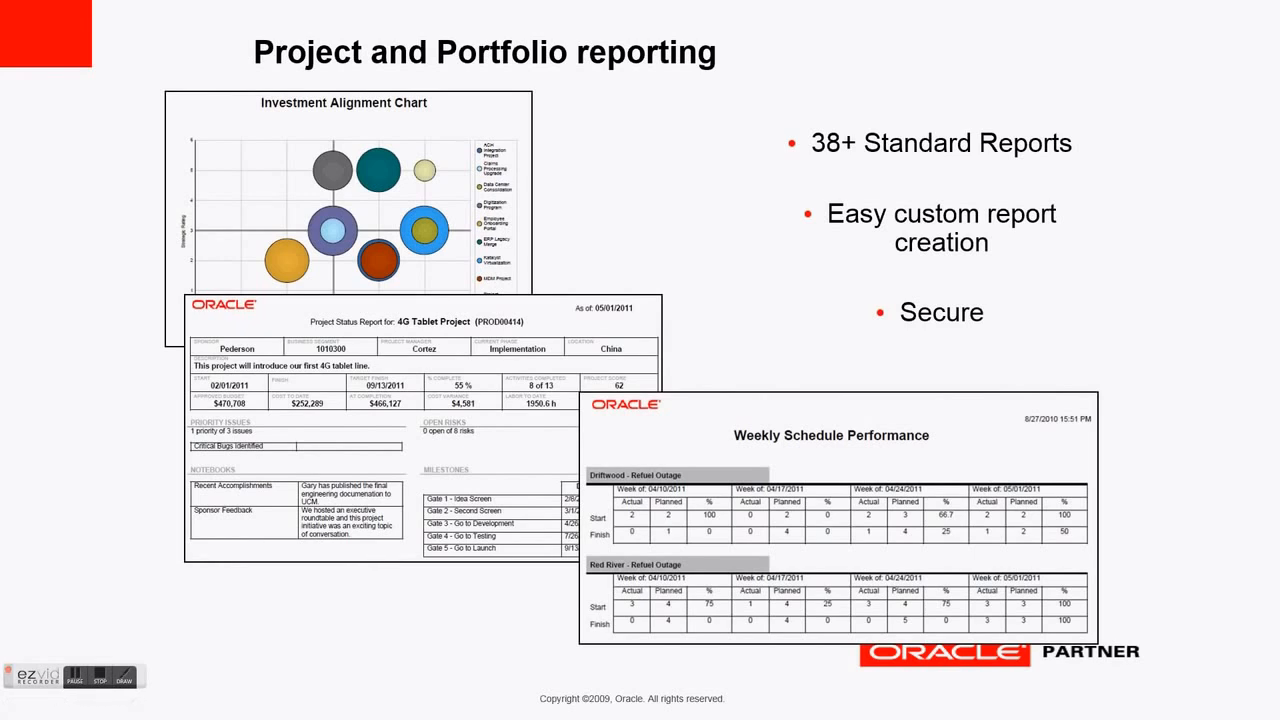
key("Right")
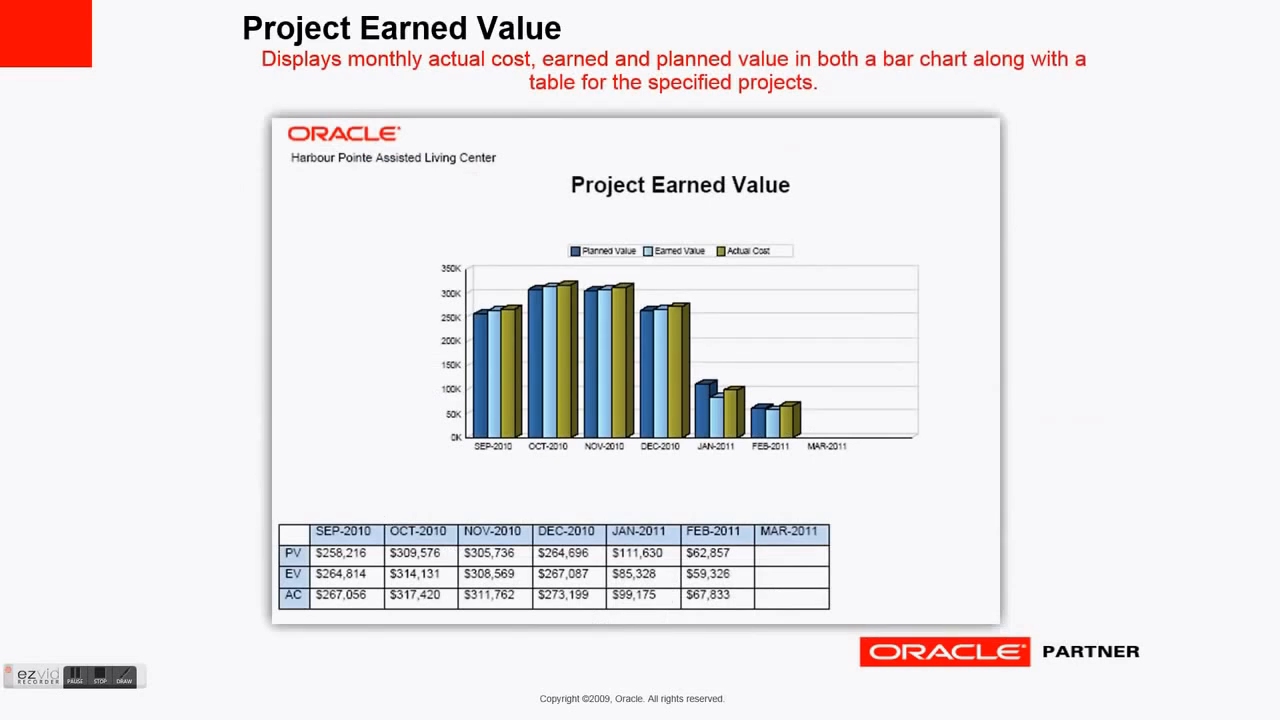
key("Right")
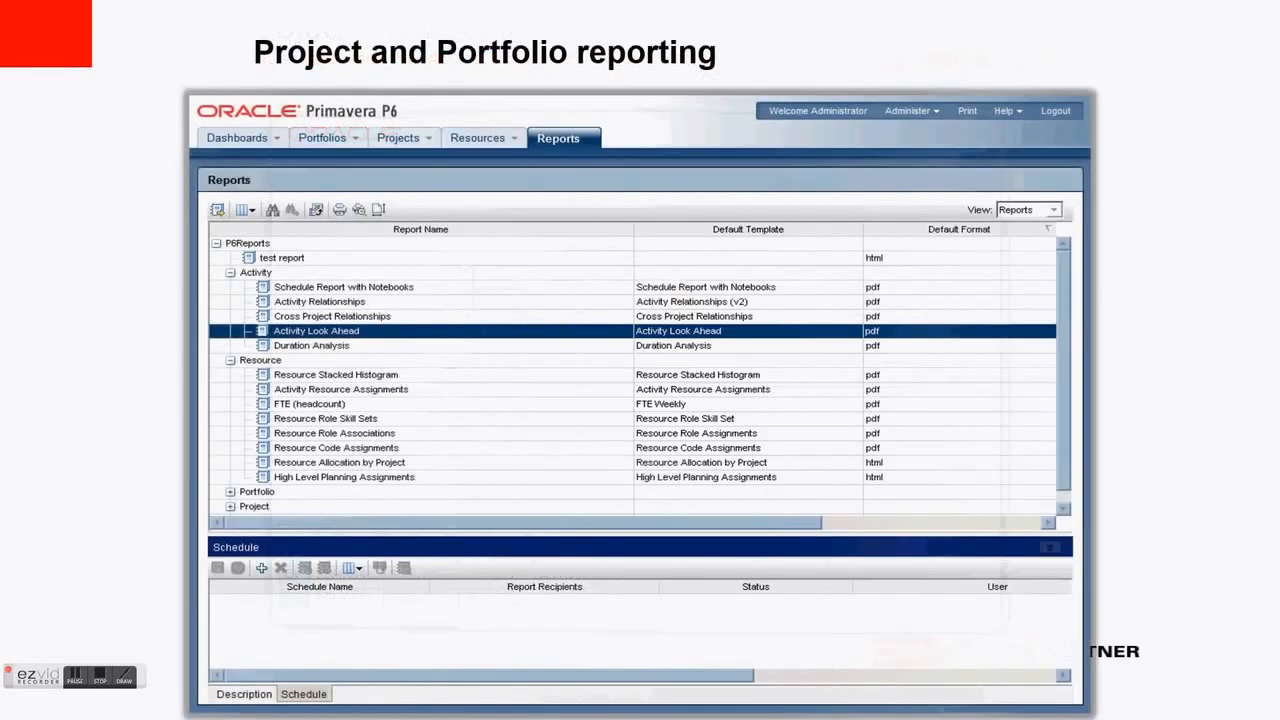
key("Right")
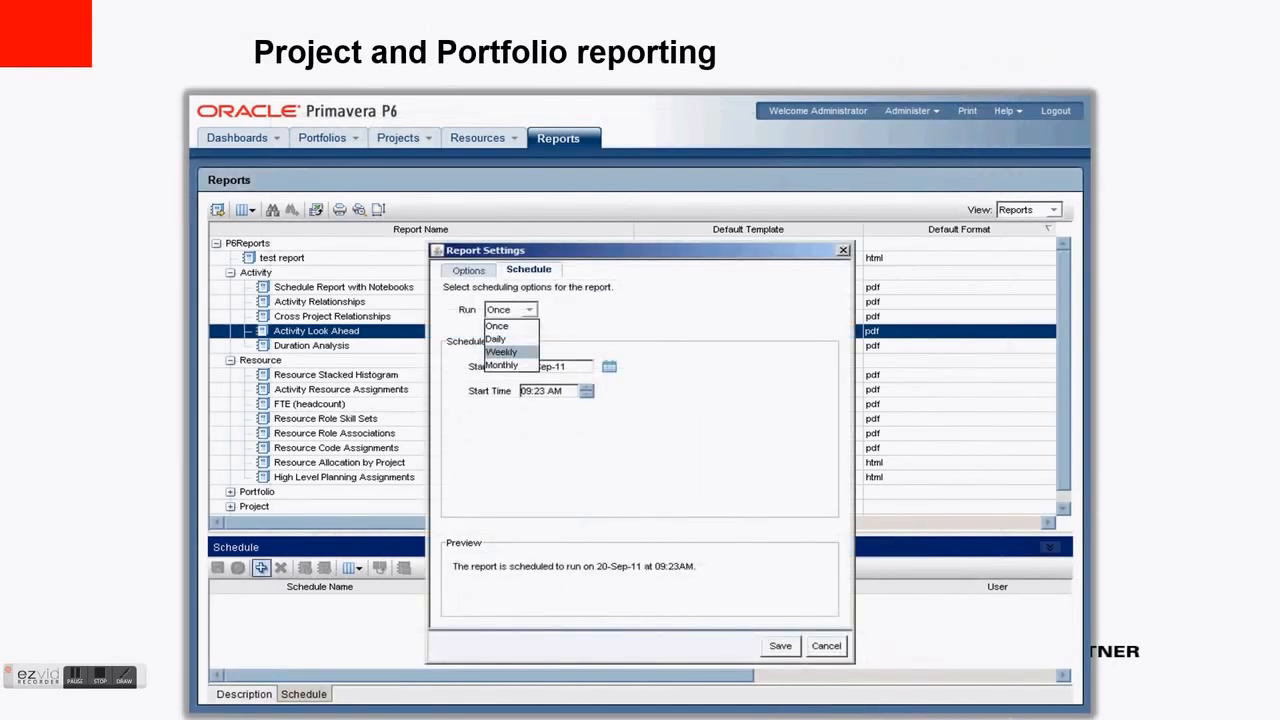